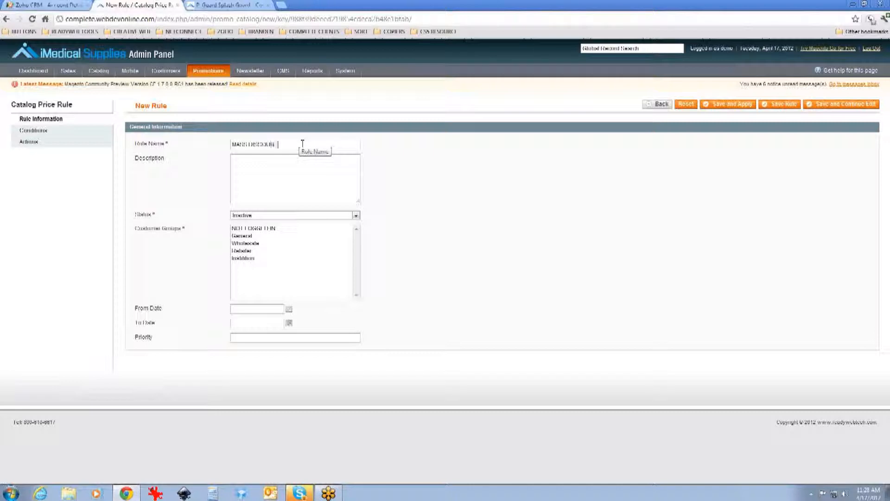
Step: Enter the rule description "Taking 20% off all products"
left_click(296, 161)
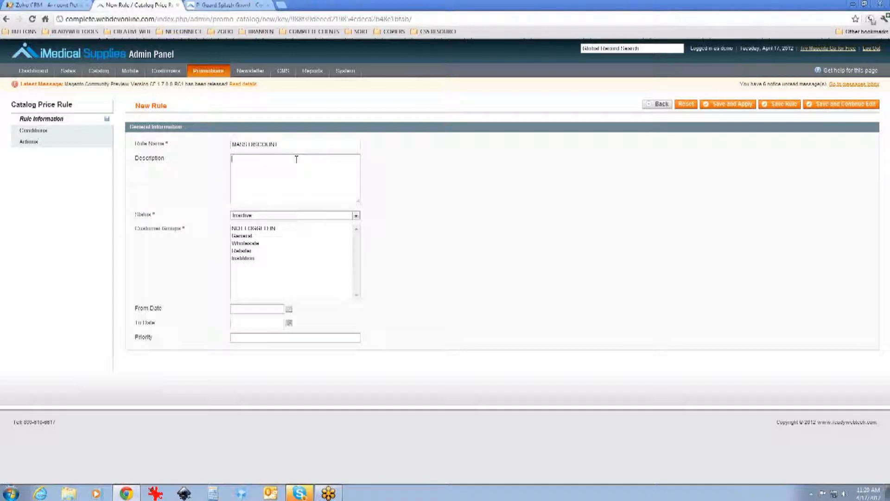
type("Taking 20%")
type("off all products")
Step: Set the rule status to Active and select the last customer group in the list
left_click(356, 215)
left_click(352, 223)
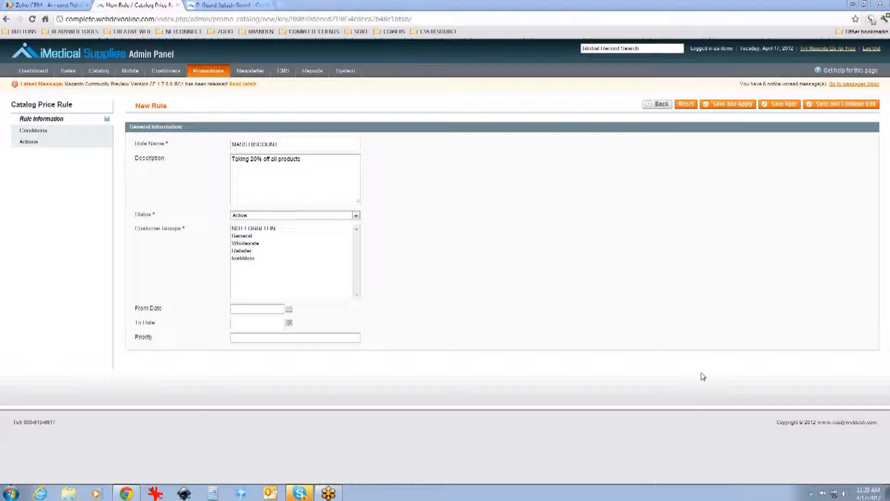
left_click(242, 260)
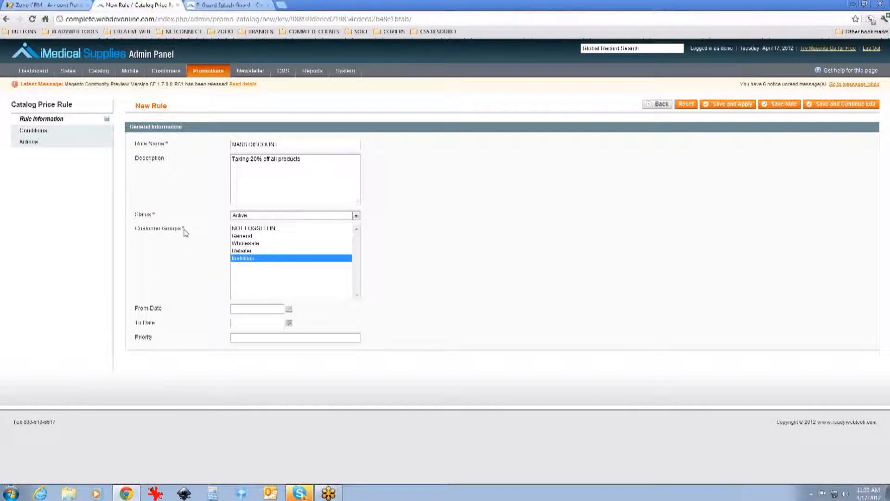
left_click(289, 310)
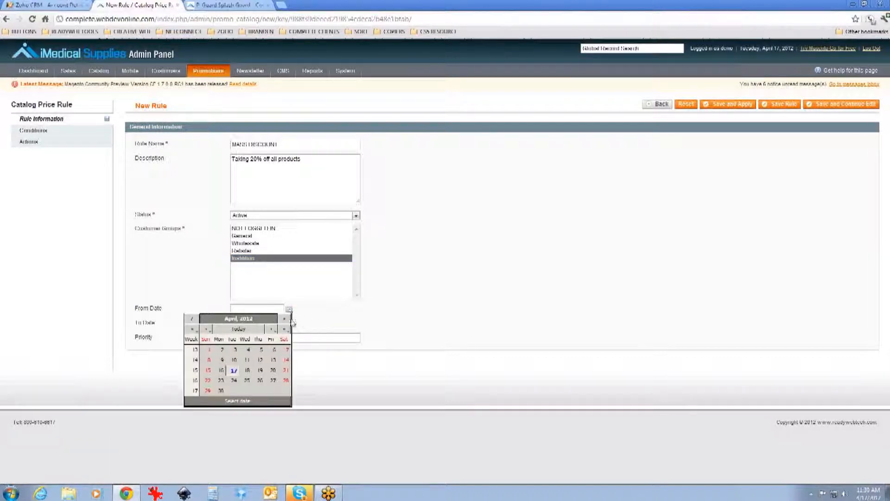
left_click(285, 319)
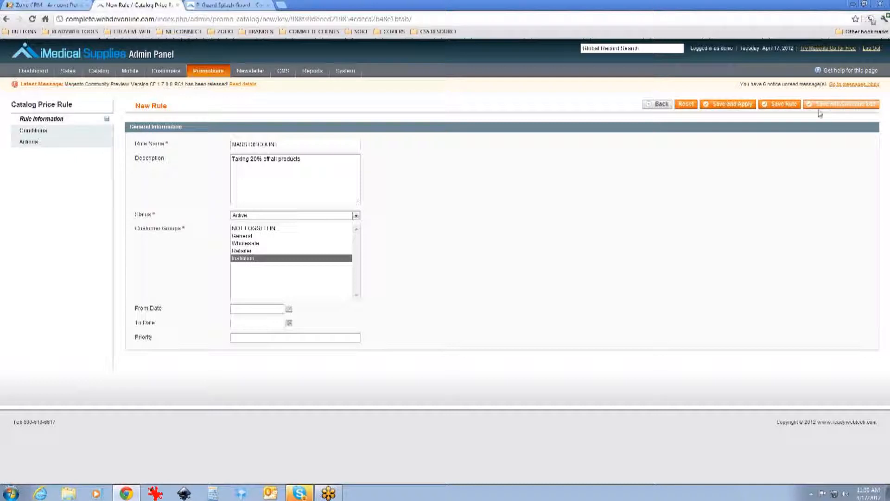
left_click(64, 134)
left_click(68, 119)
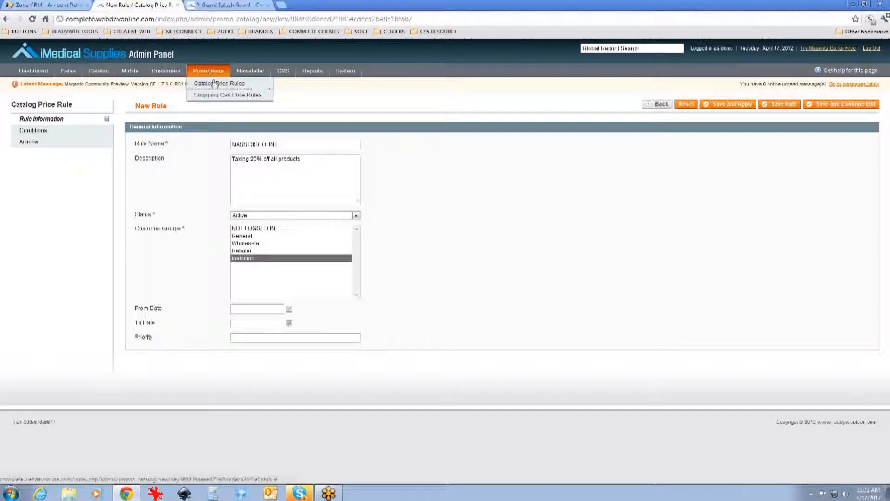
mouse_move(174, 75)
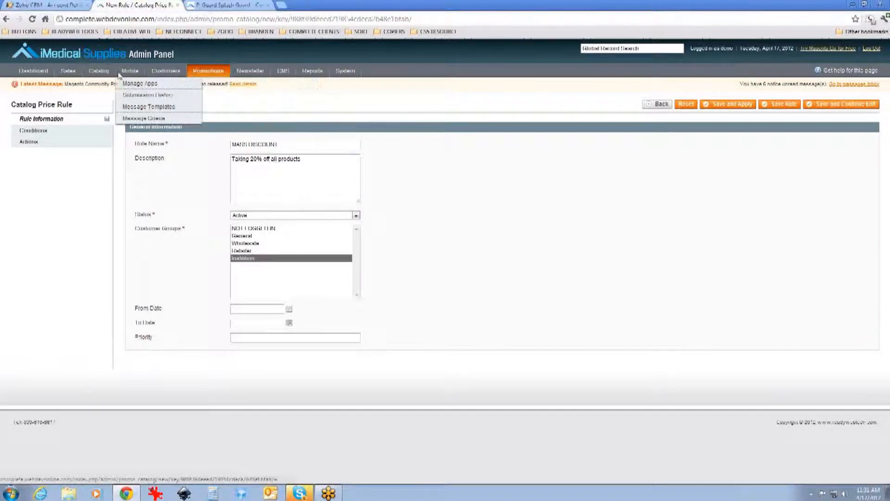
left_click(60, 132)
left_click(58, 141)
left_click(57, 132)
left_click(61, 119)
left_click(58, 132)
left_click(59, 142)
left_click(60, 131)
left_click(65, 120)
left_click(62, 132)
left_click(60, 141)
left_click(63, 131)
left_click(65, 120)
left_click(61, 132)
left_click(61, 141)
left_click(62, 131)
left_click(65, 119)
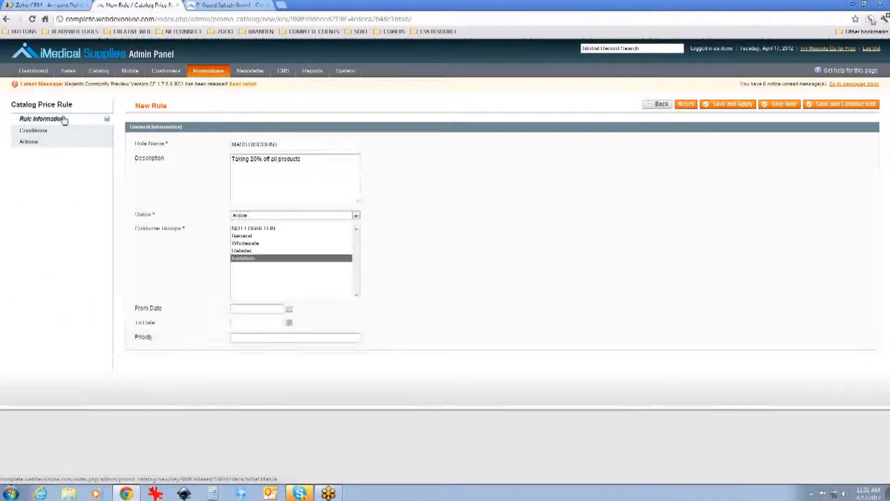
Step: Reselect the last customer group on the rule information page
left_click(36, 134)
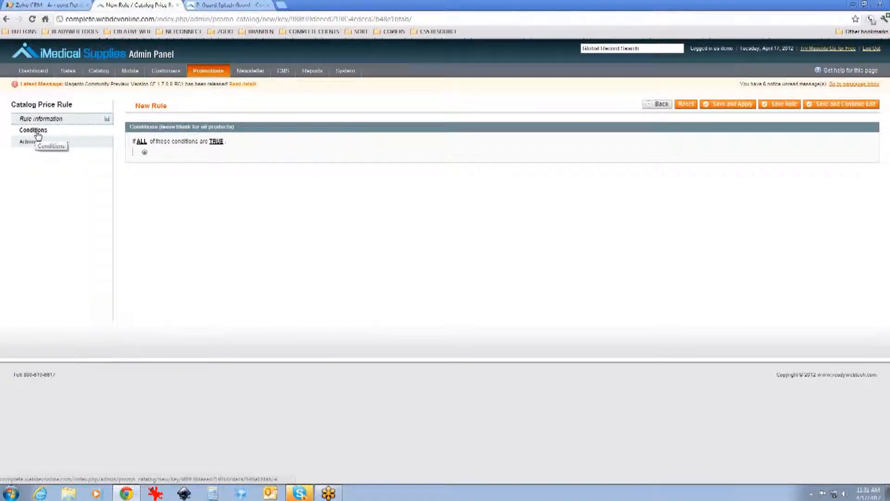
left_click(52, 121)
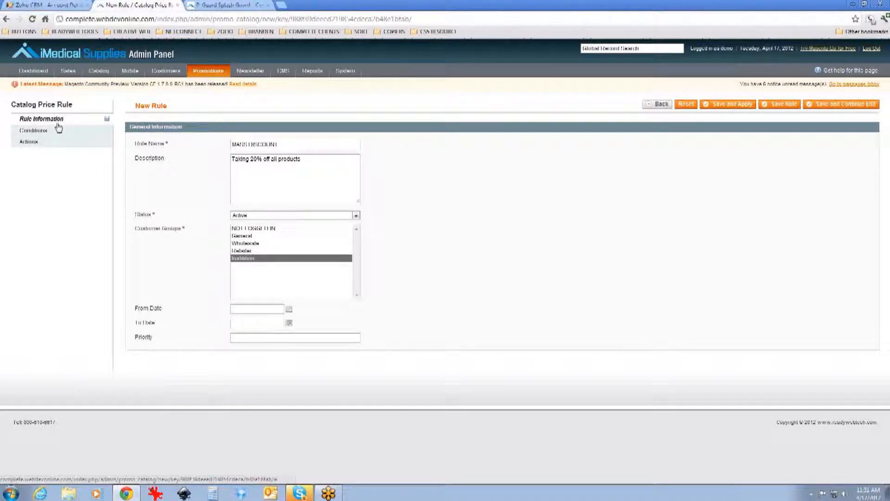
left_click(245, 259)
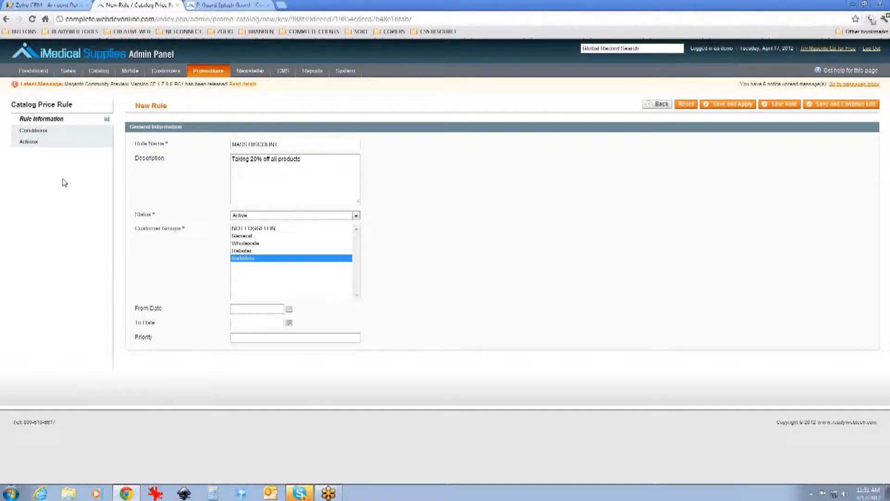
Step: Set the rule conditions to apply if ANY of these conditions are TRUE
left_click(61, 136)
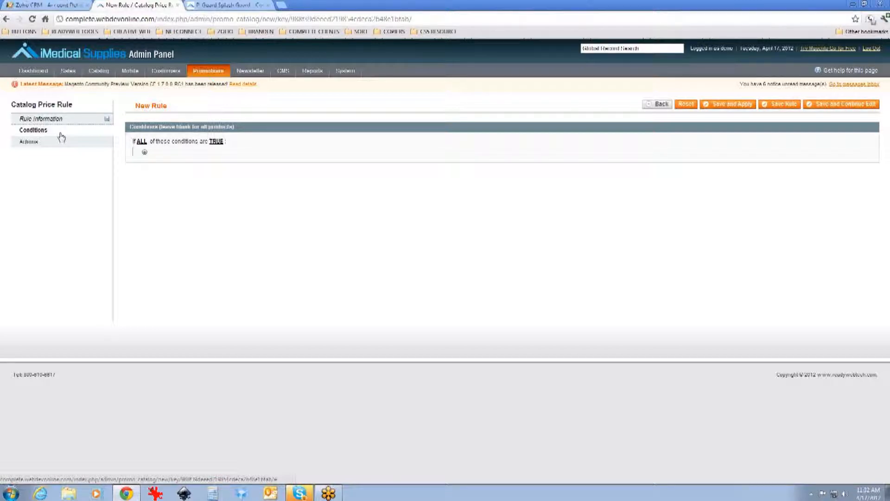
left_click(144, 153)
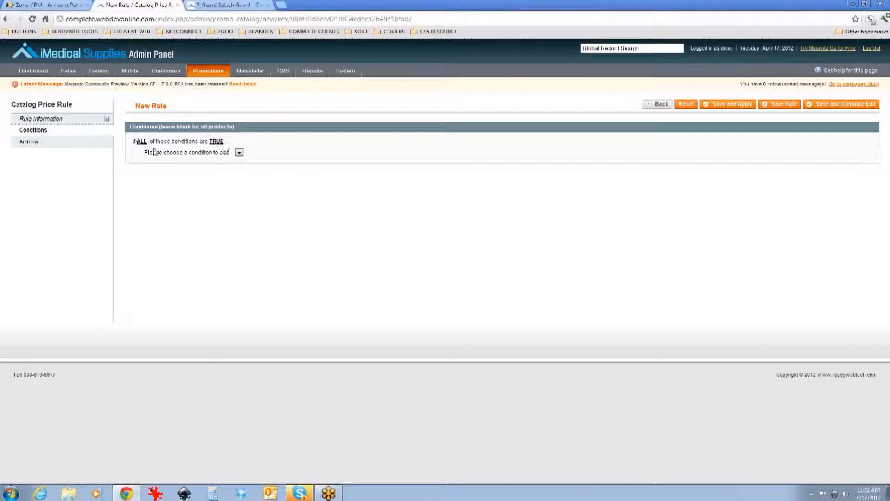
left_click(141, 142)
left_click(186, 142)
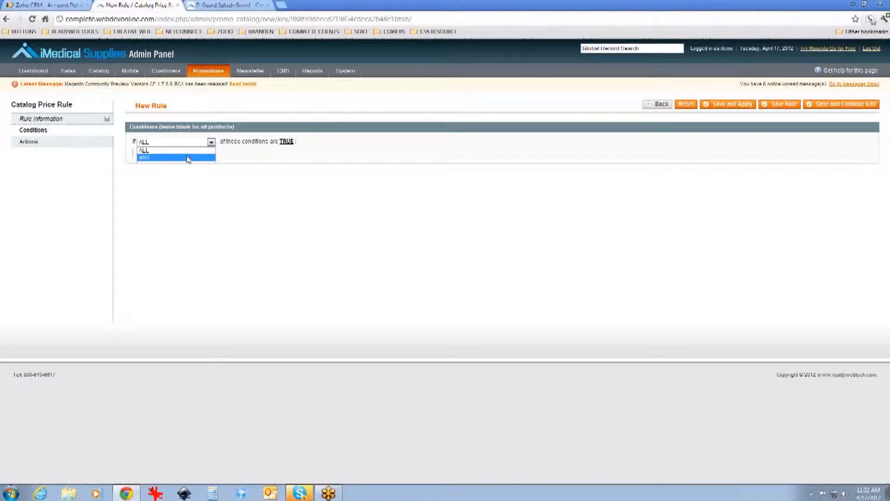
left_click(189, 159)
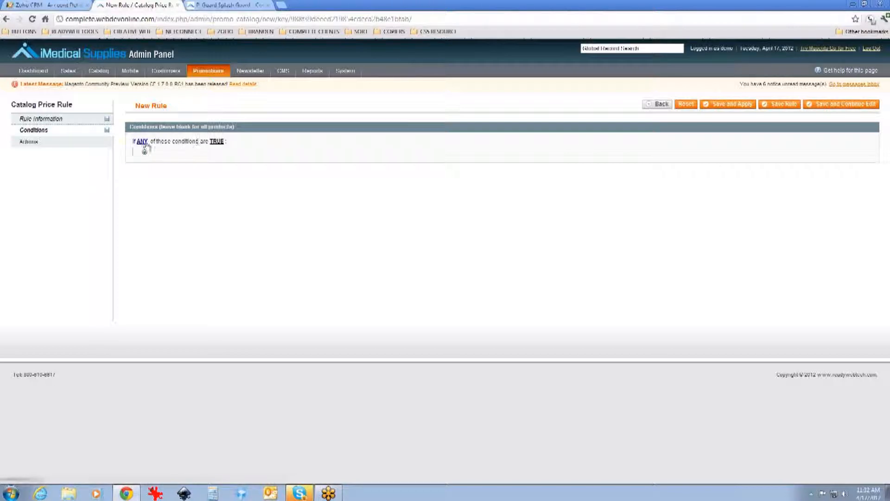
left_click(219, 142)
left_click(220, 142)
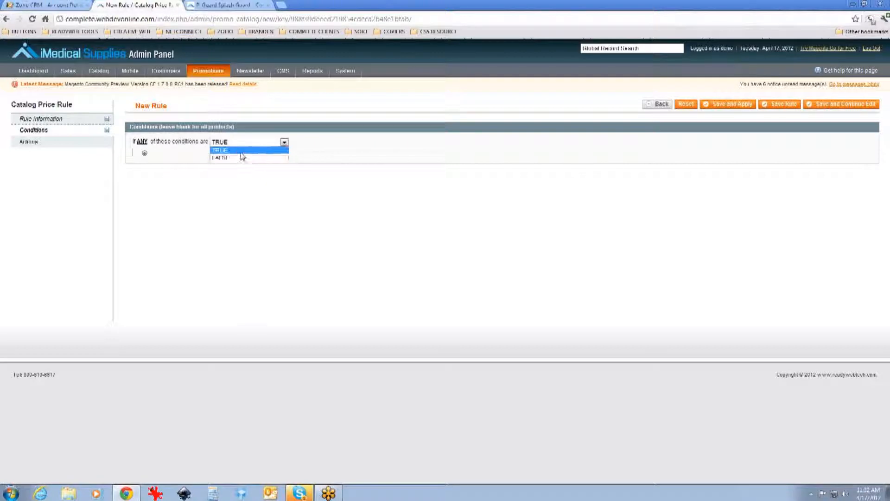
left_click(185, 150)
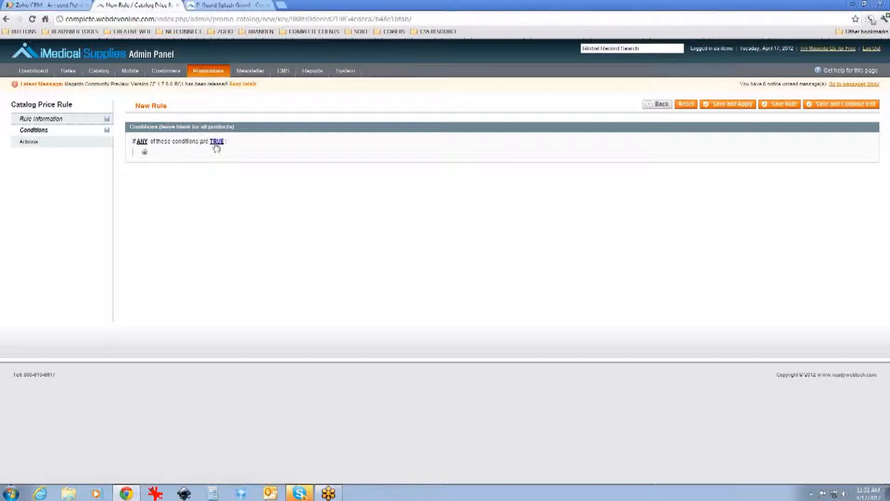
left_click(144, 153)
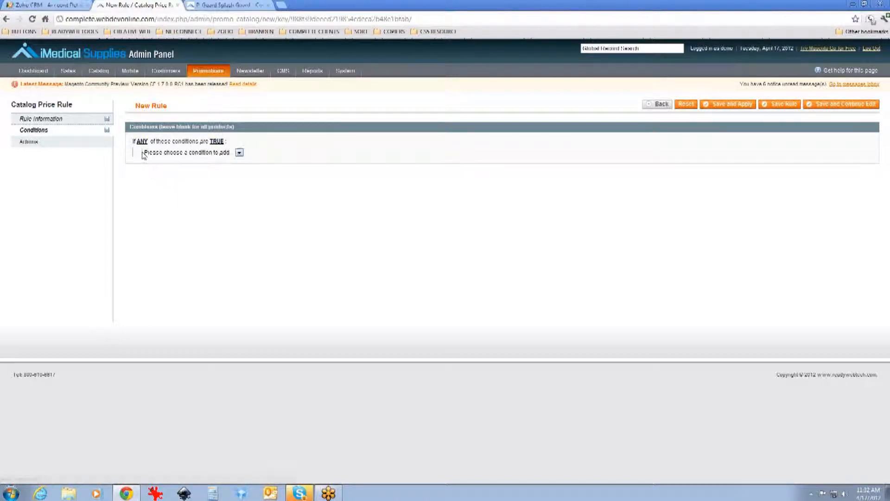
left_click(216, 153)
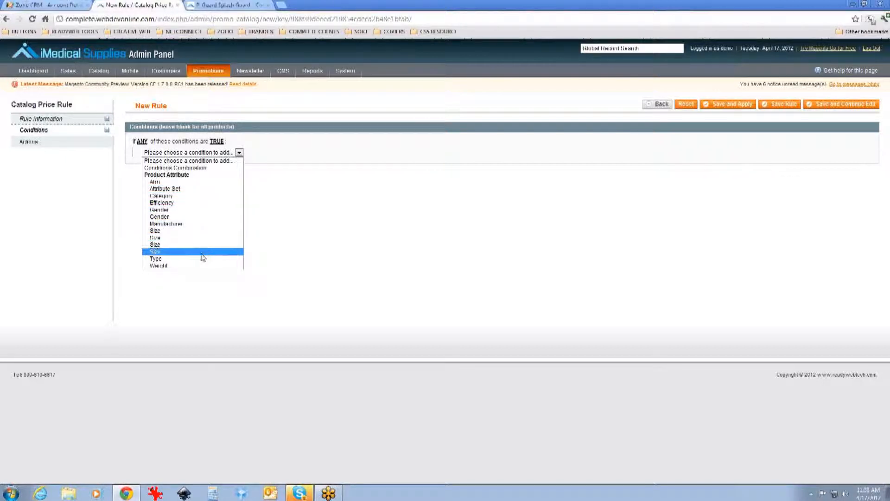
left_click(242, 168)
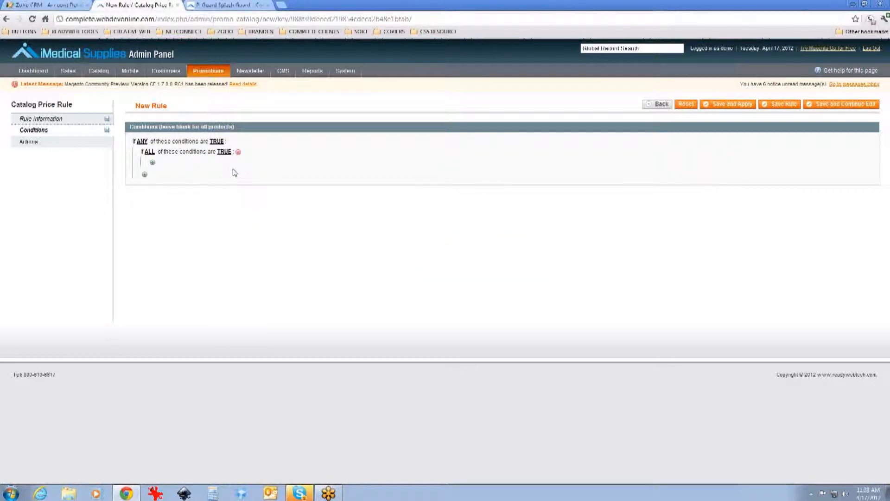
left_click(153, 162)
left_click(156, 164)
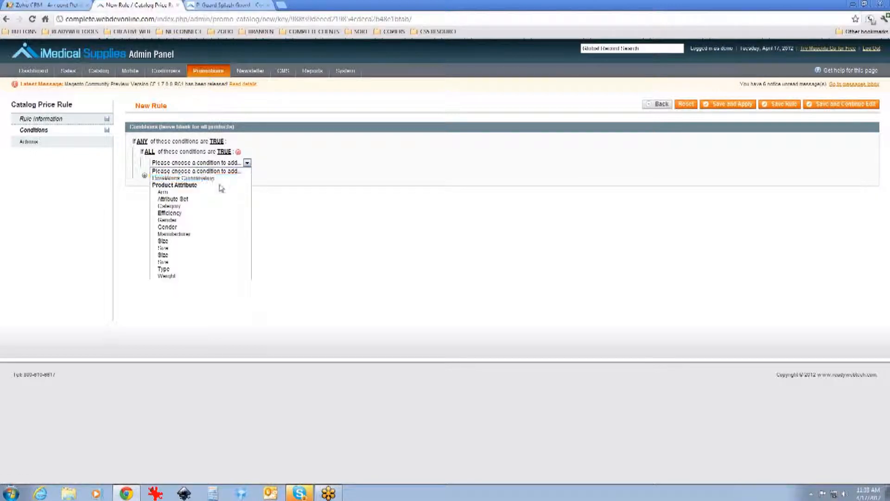
left_click(204, 242)
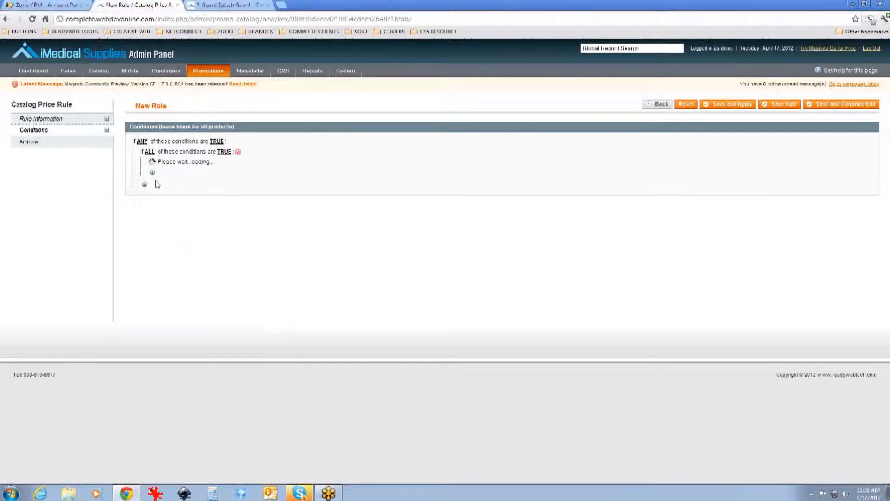
left_click(205, 172)
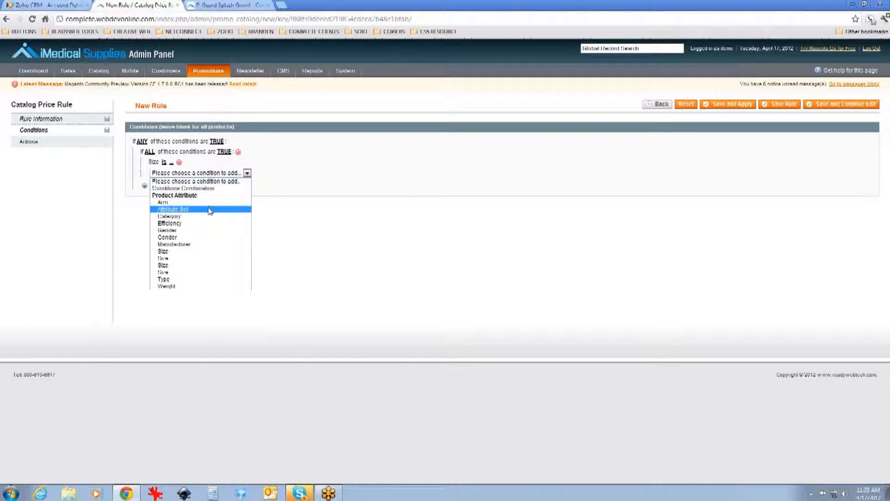
left_click(212, 161)
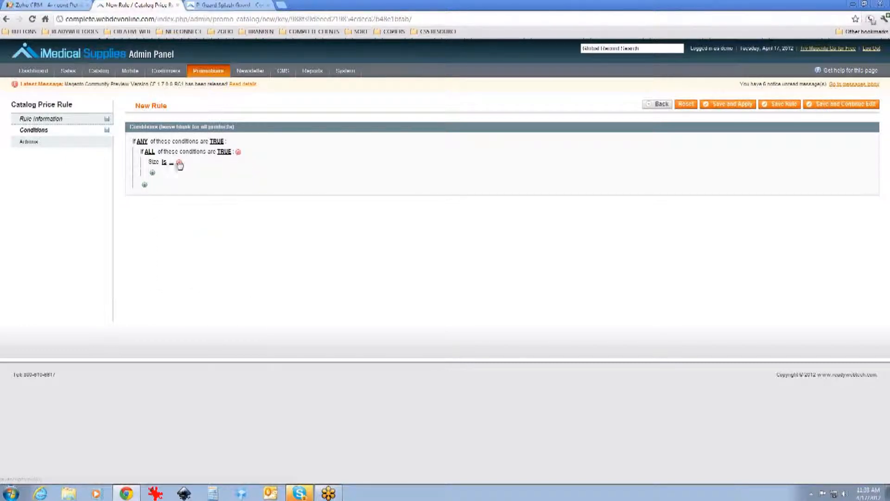
left_click(238, 152)
Step: Add a condition that Size is not Full Length
left_click(145, 152)
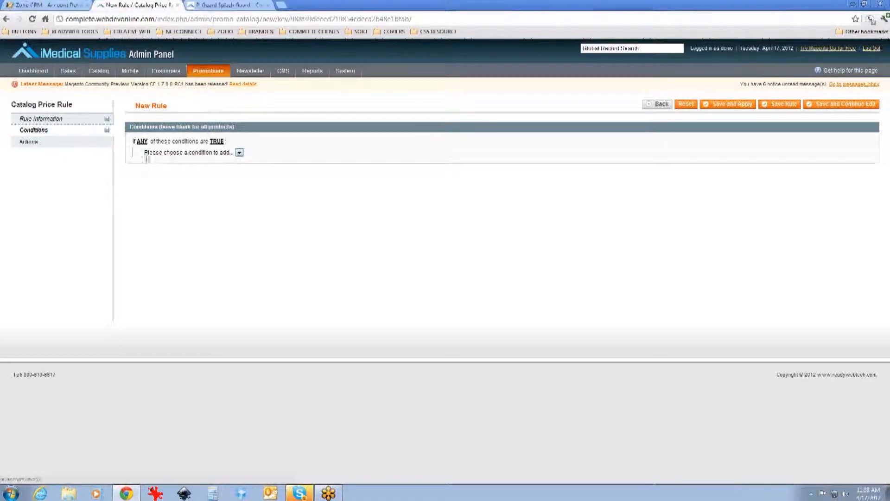
left_click(238, 152)
left_click(173, 231)
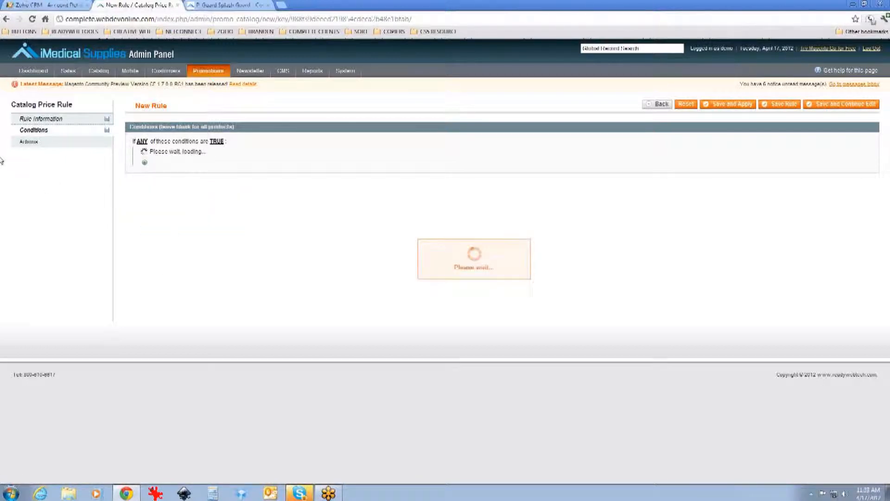
left_click(155, 152)
left_click(158, 153)
left_click(185, 167)
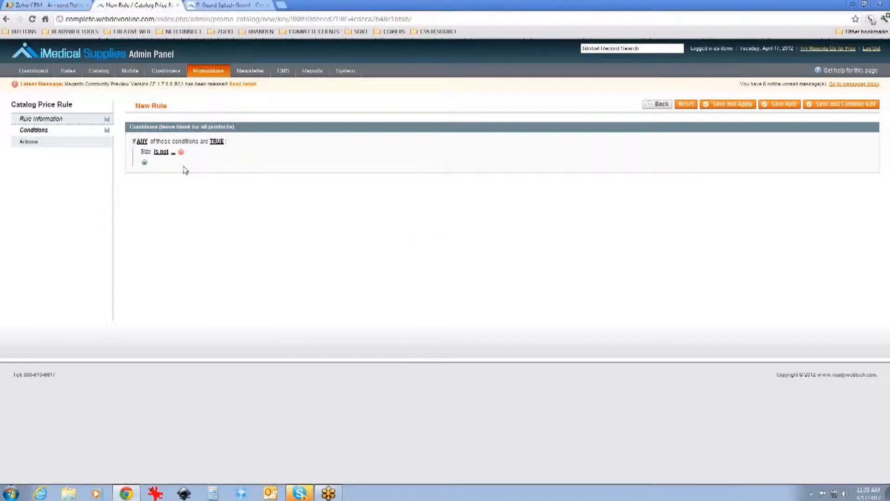
left_click(174, 152)
left_click(176, 153)
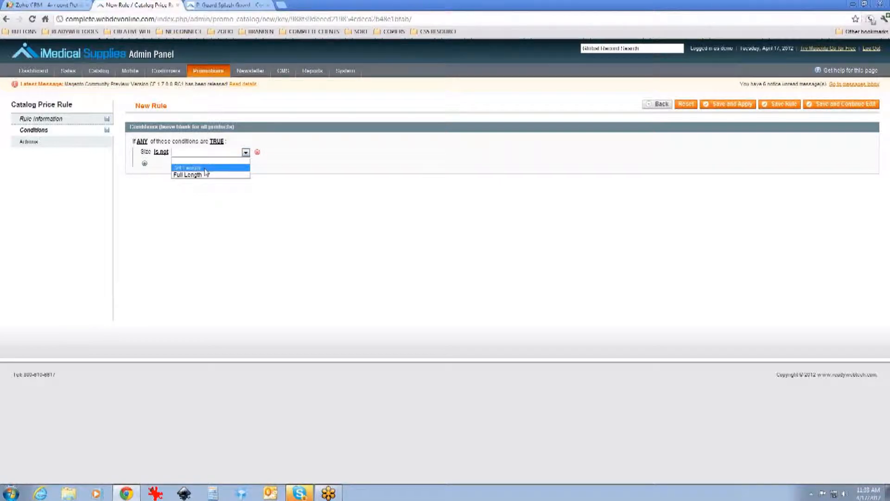
left_click(206, 174)
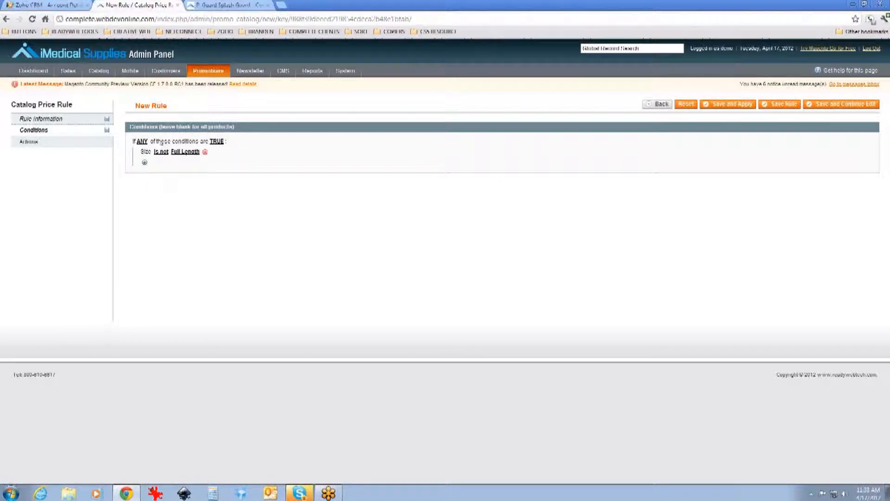
Step: Add a second condition that Size is greater than 12
left_click(145, 162)
left_click(186, 163)
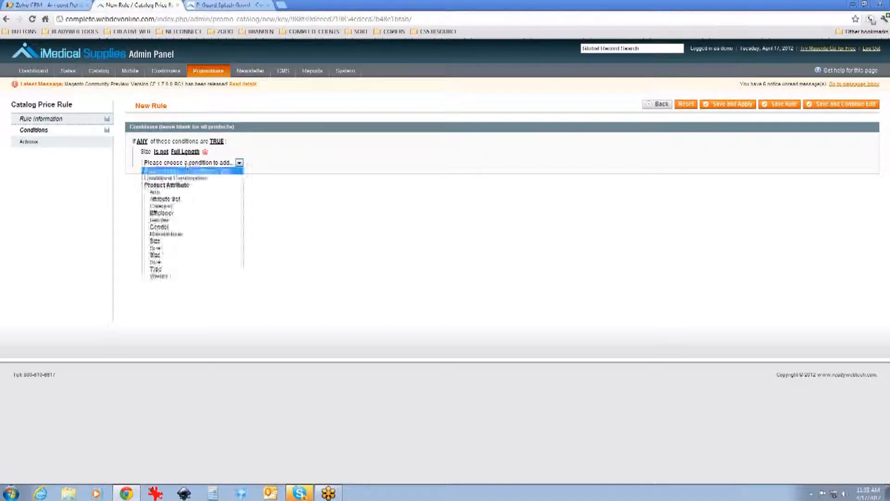
left_click(175, 253)
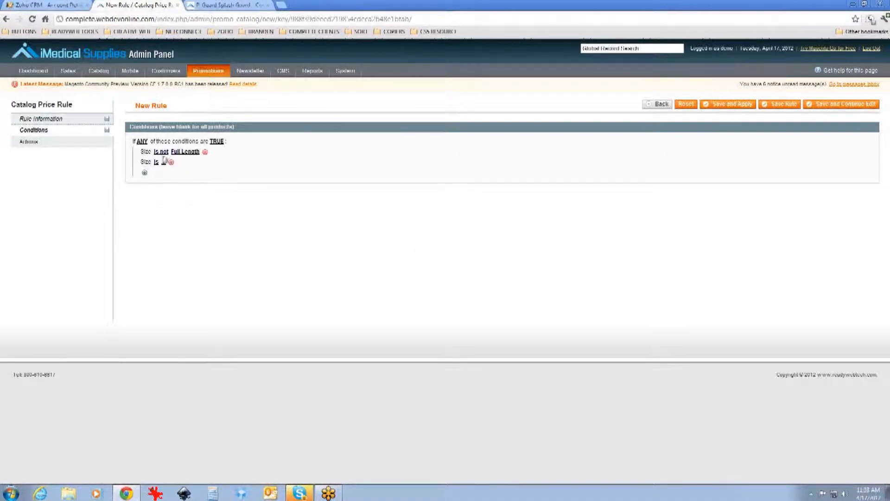
left_click(157, 162)
left_click(165, 163)
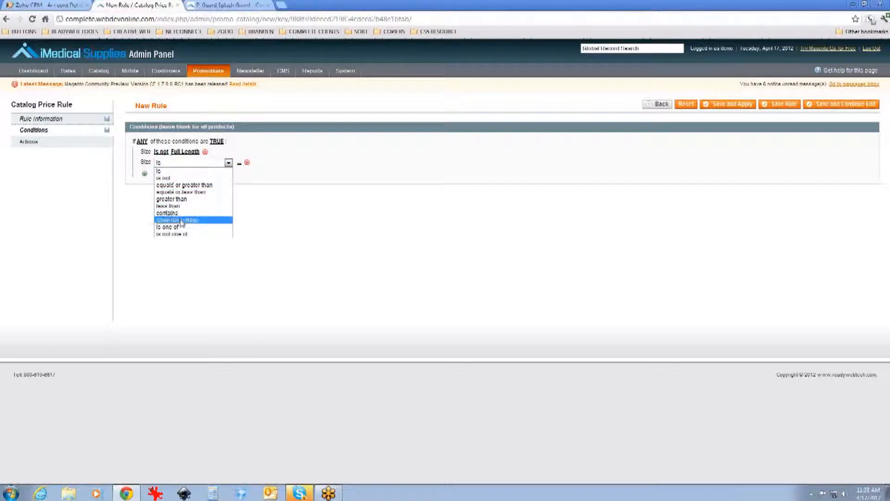
left_click(186, 199)
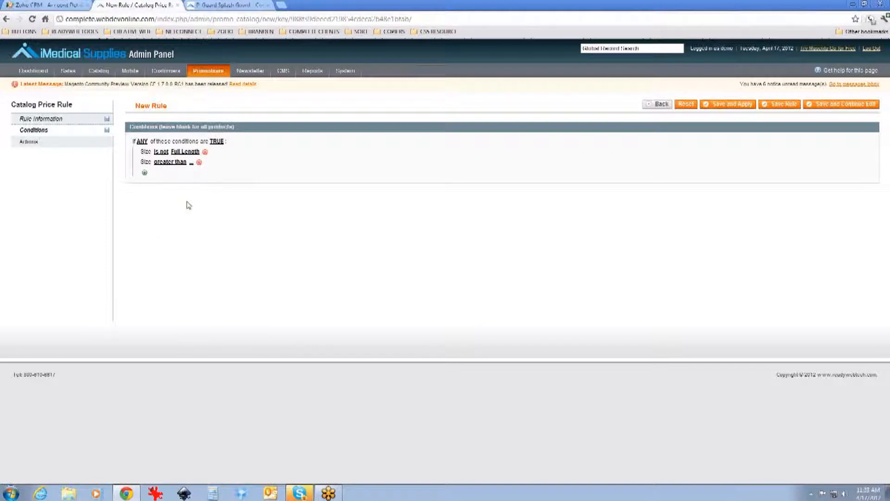
left_click(191, 162)
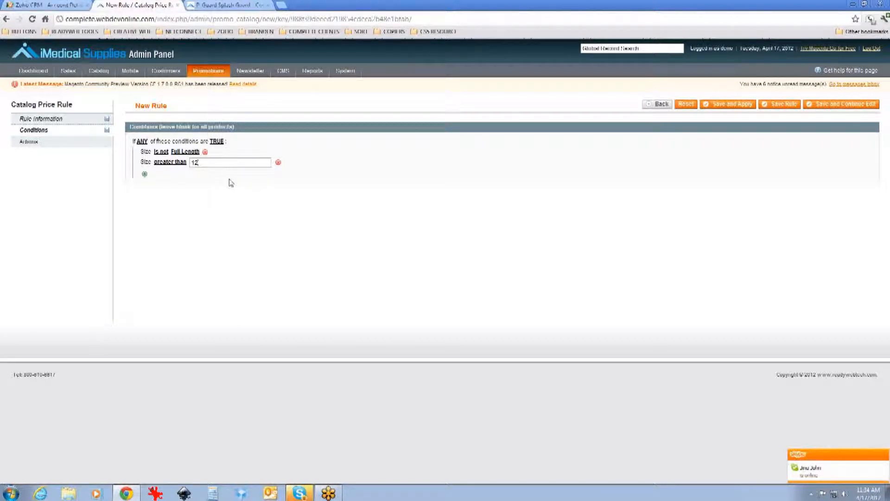
Step: Change the first condition's value from Full Length to 3/4 Length
left_click(183, 152)
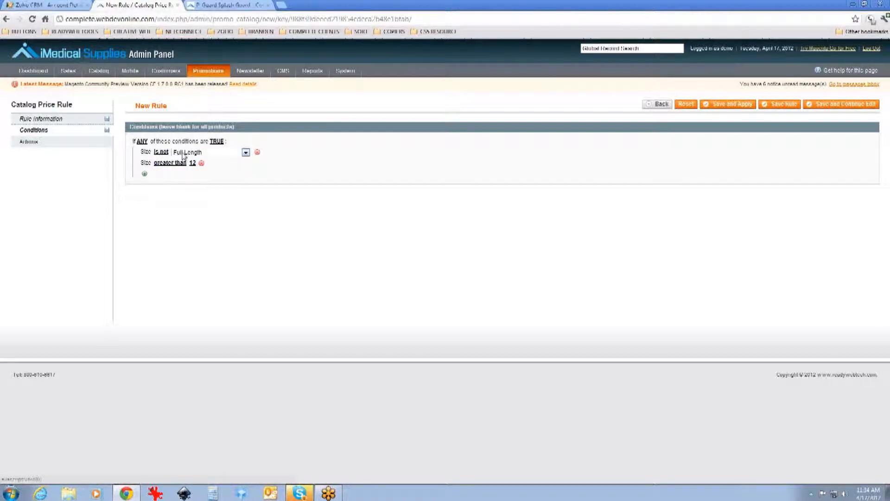
left_click(183, 154)
left_click(203, 165)
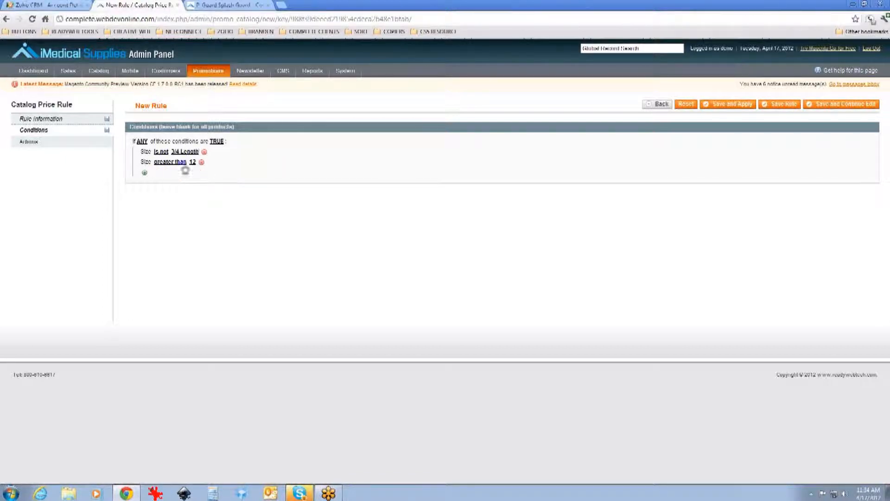
Step: Add a third condition that Size is 2 cm
left_click(144, 173)
left_click(188, 174)
left_click(175, 266)
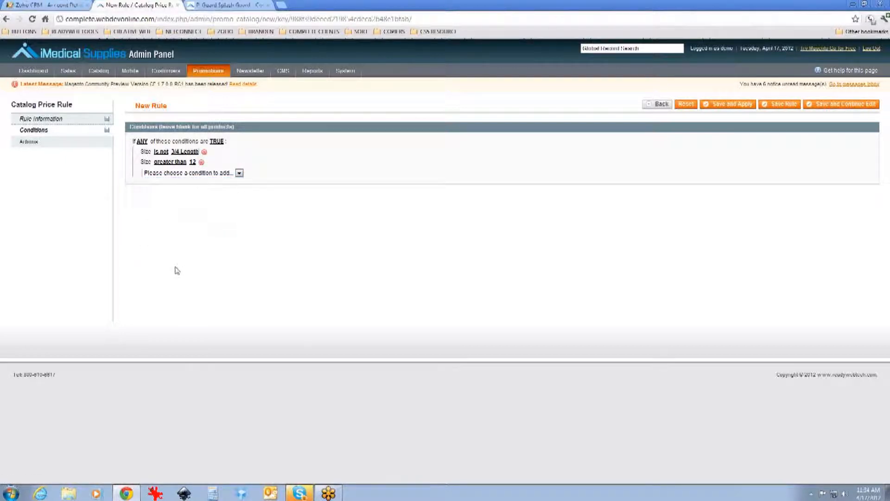
left_click(166, 172)
left_click(189, 175)
left_click(227, 197)
left_click(144, 184)
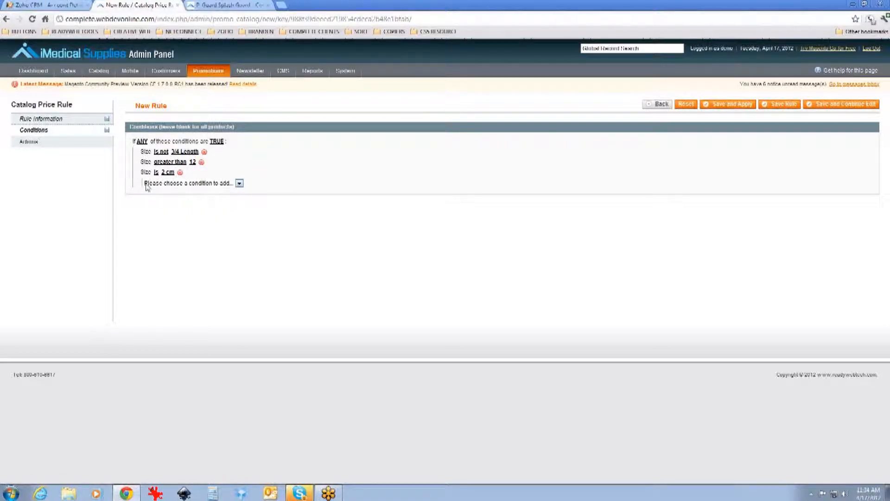
left_click(343, 174)
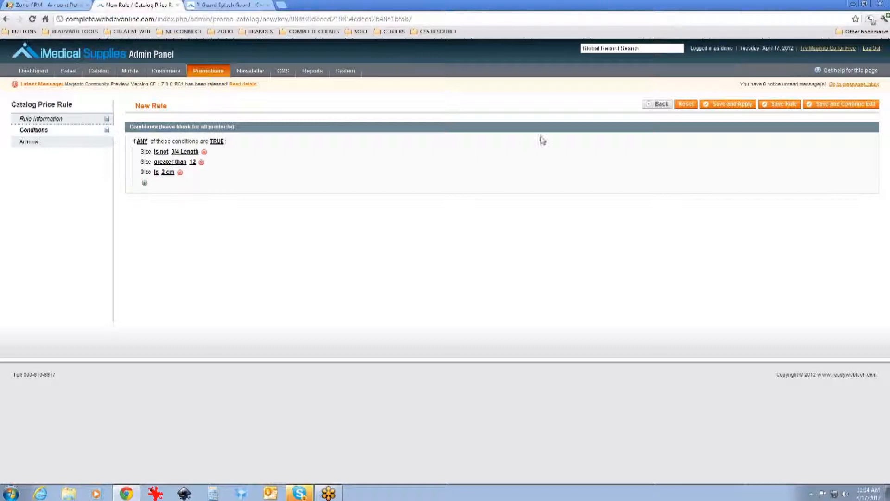
Step: Reset the new rule form and name the rule MASSDISCOUNT
left_click(686, 104)
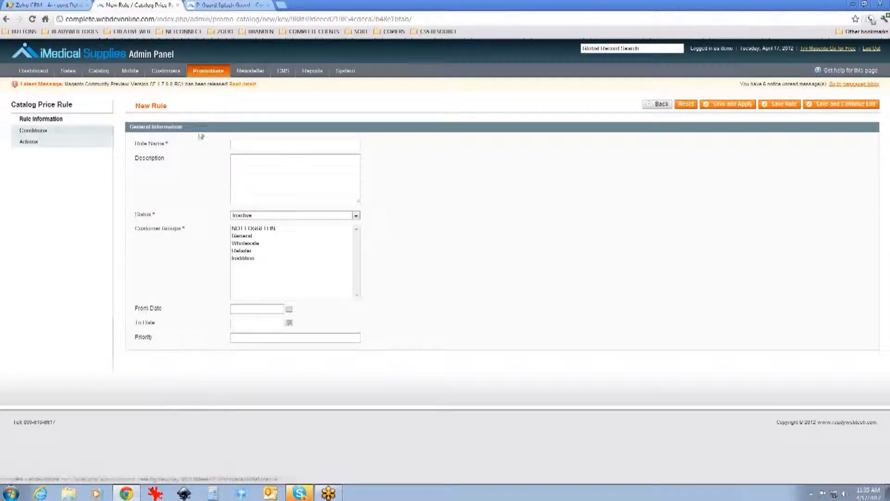
left_click(247, 145)
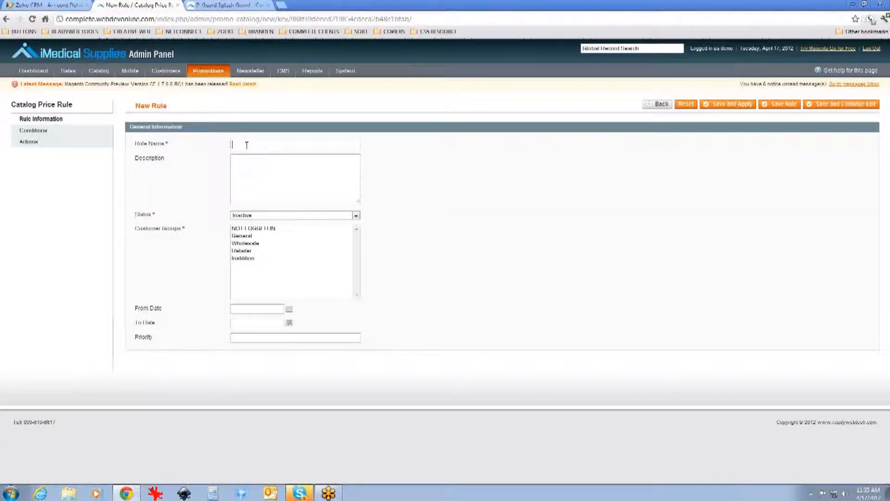
type("MASTD")
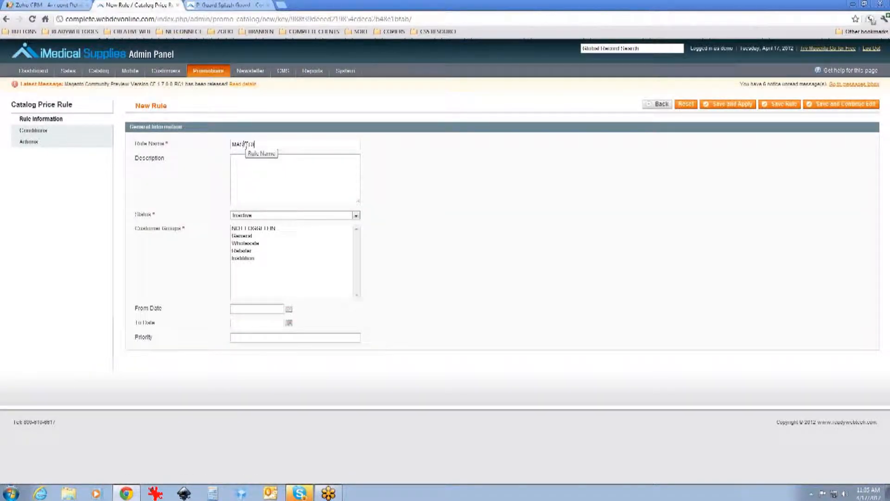
type("ISCOUNT")
Step: Enter the description "20% off all products" and select the last customer group
key("Tab")
type("20% off")
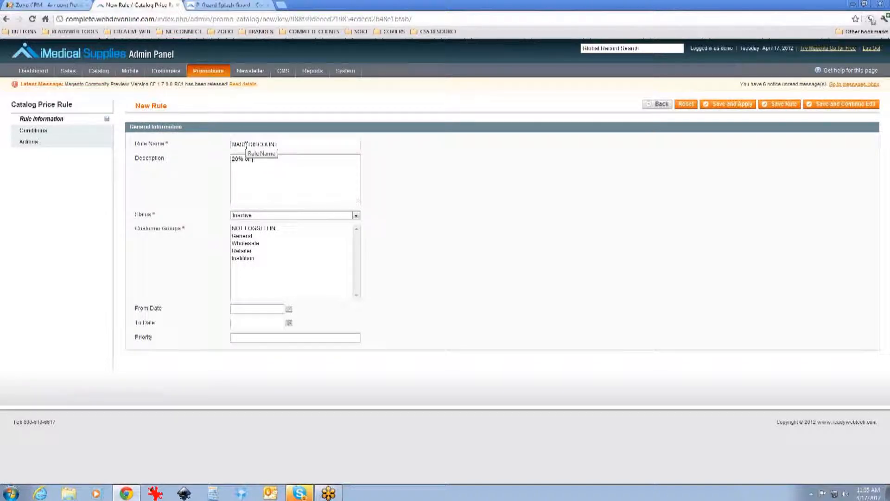
type(" theproducts")
left_click(242, 258)
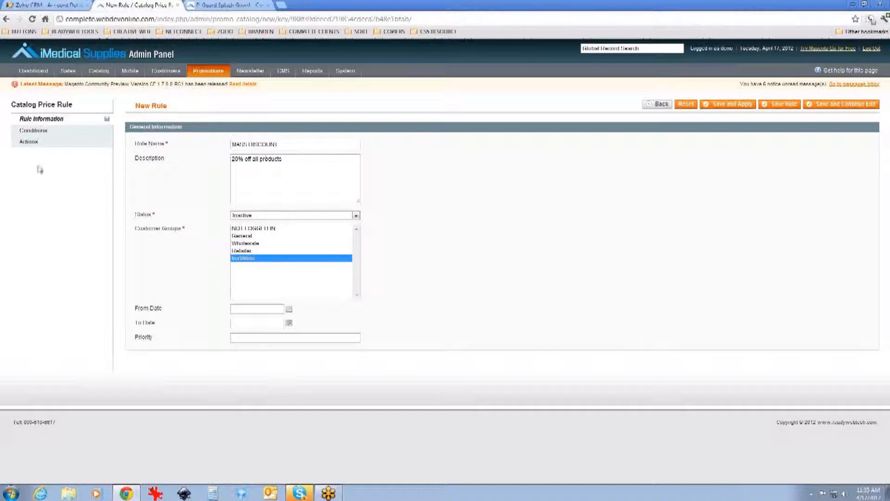
Step: Set the rule's status to Active and select only the General customer group
left_click(49, 142)
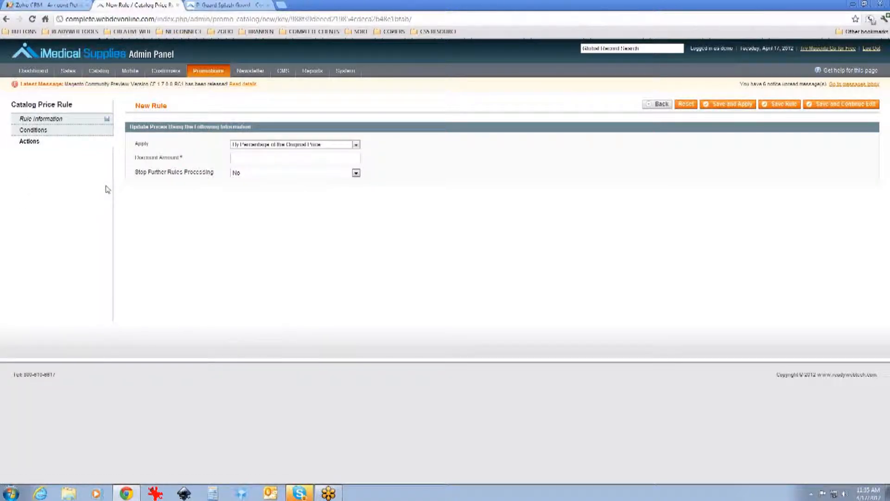
left_click(86, 120)
left_click_drag(288, 143, 201, 148)
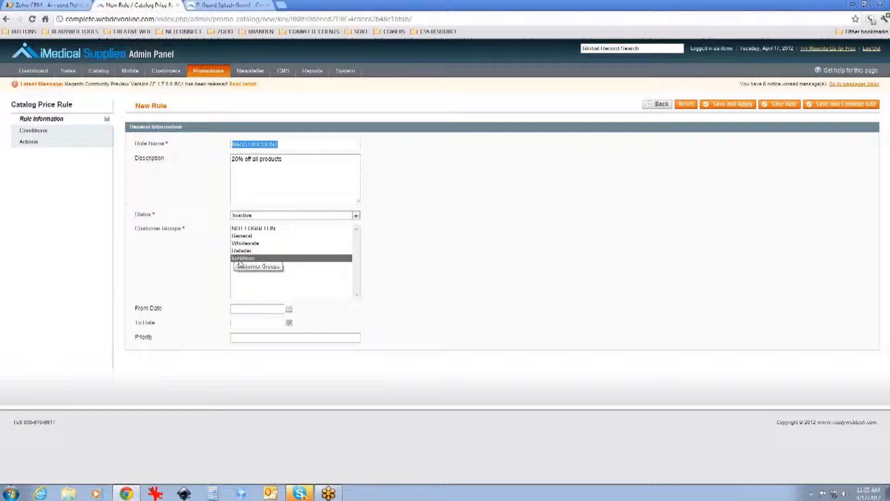
left_click(255, 216)
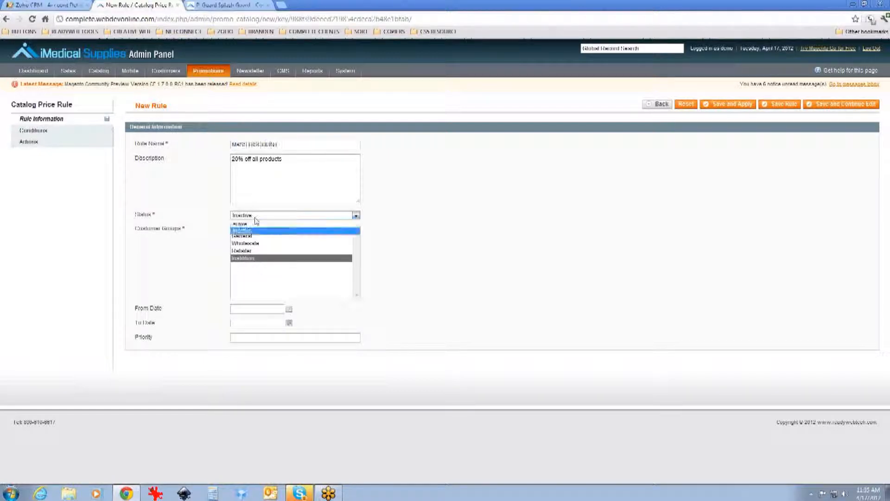
left_click(246, 223)
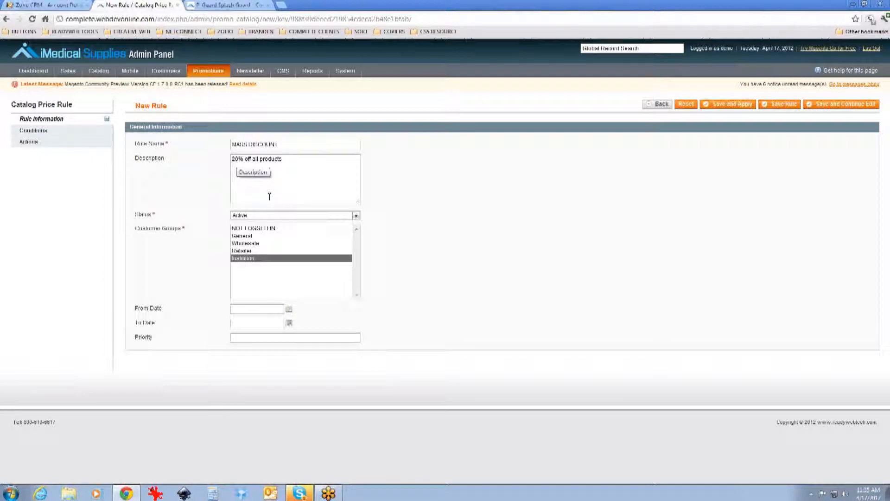
left_click(248, 236)
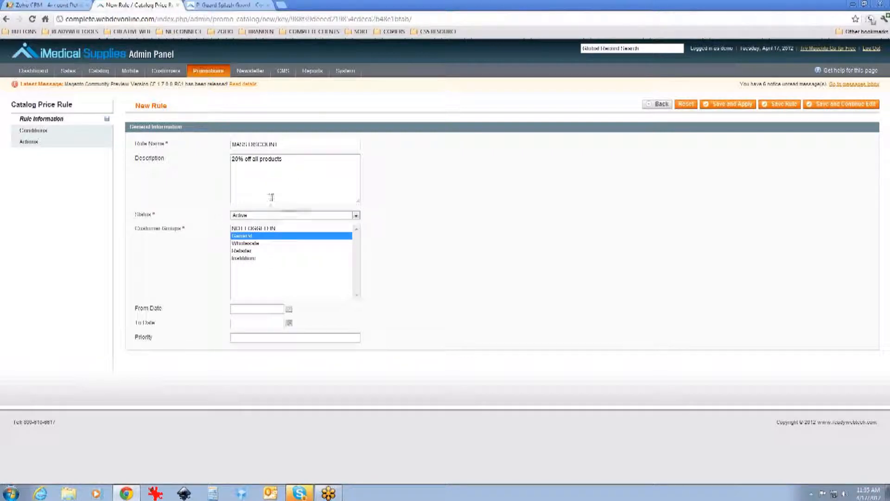
Step: Set the action to apply By Percentage of the Original Price with a discount amount of 20
left_click(24, 143)
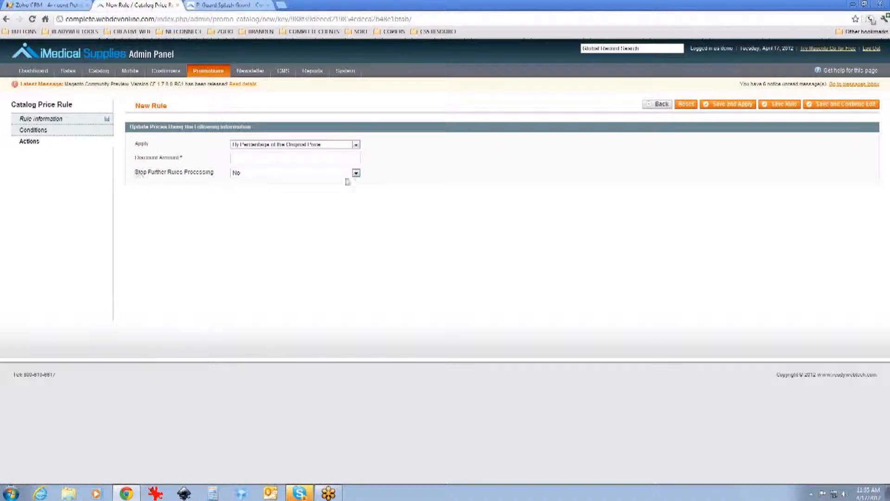
left_click(290, 145)
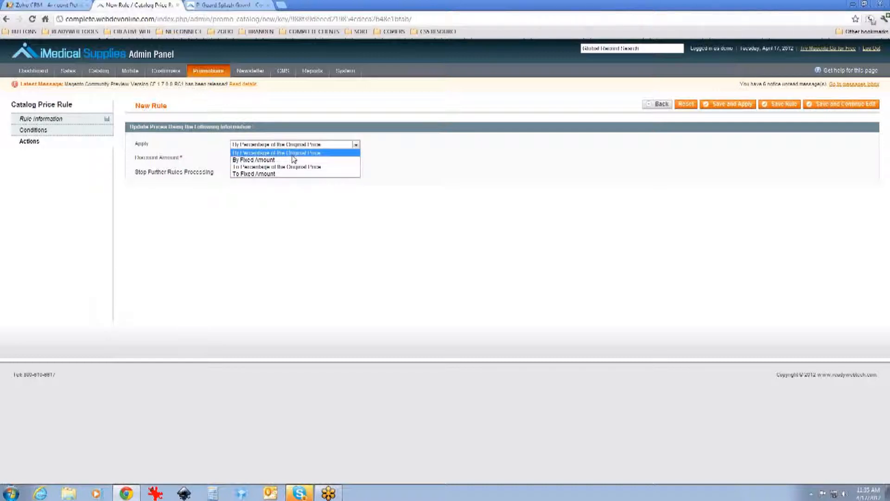
left_click(292, 155)
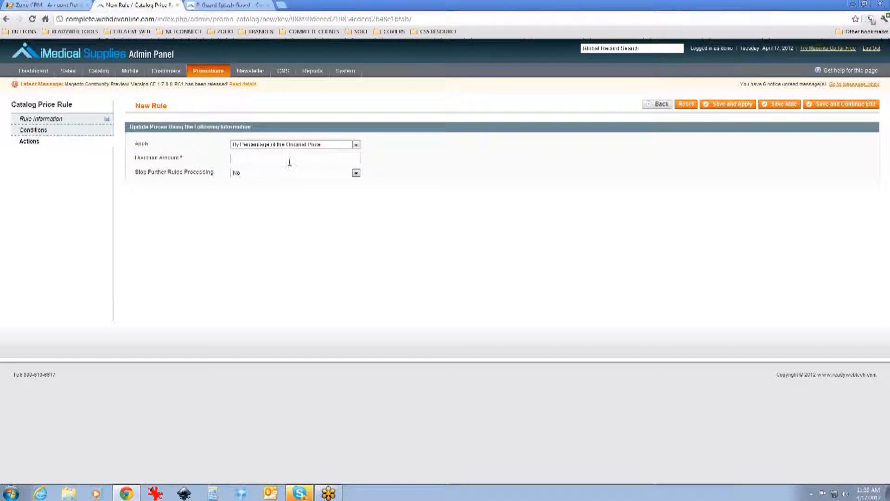
type("20")
Step: Set Stop Further Rules Processing to Yes, then save and apply the rule
left_click(243, 175)
left_click(249, 182)
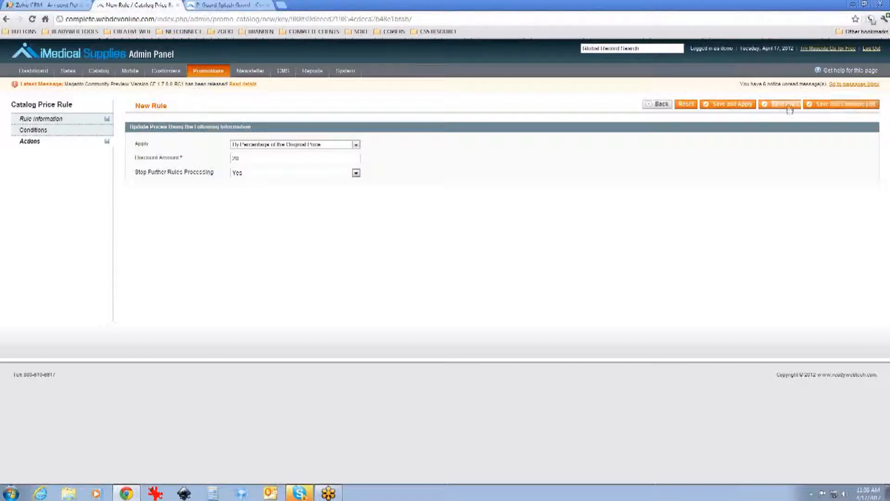
left_click(749, 109)
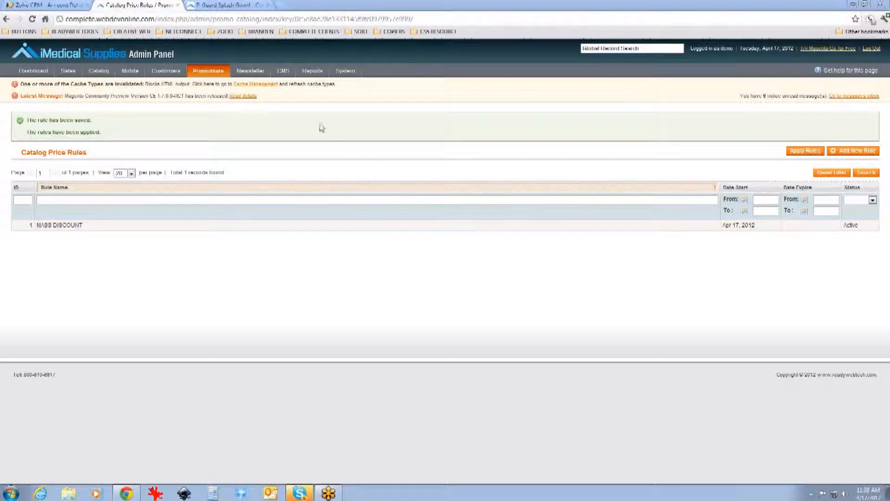
Step: Open Manage Customers and export the customer list as CSV
mouse_move(162, 75)
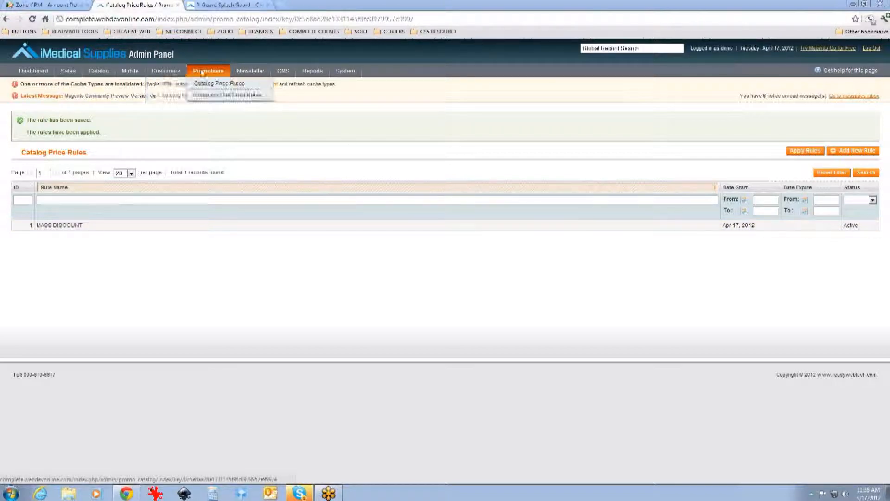
mouse_move(234, 74)
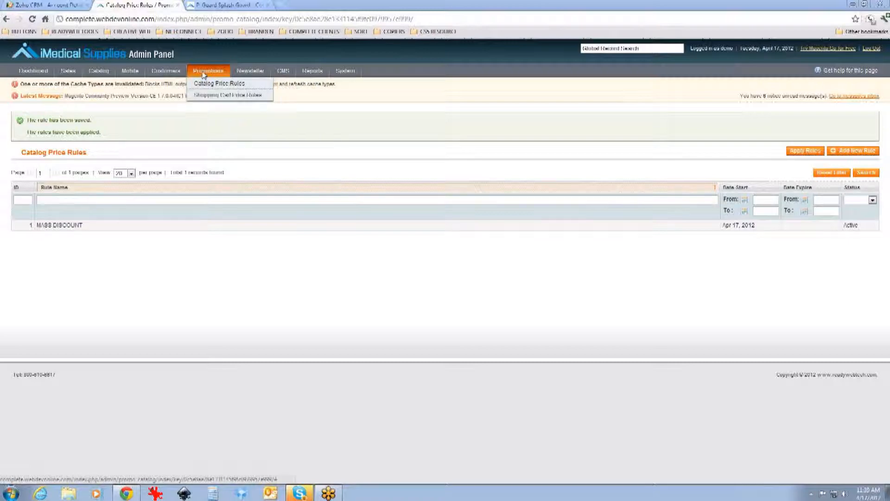
left_click(174, 85)
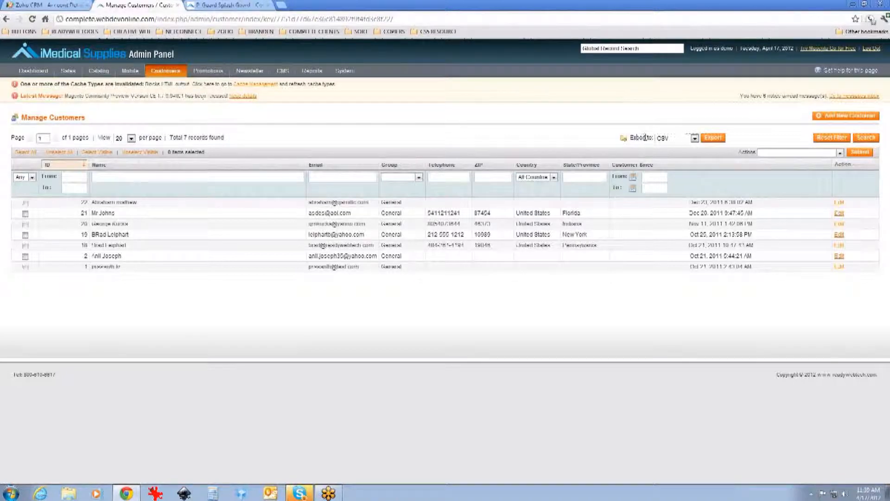
left_click_drag(652, 139, 631, 141)
left_click(695, 139)
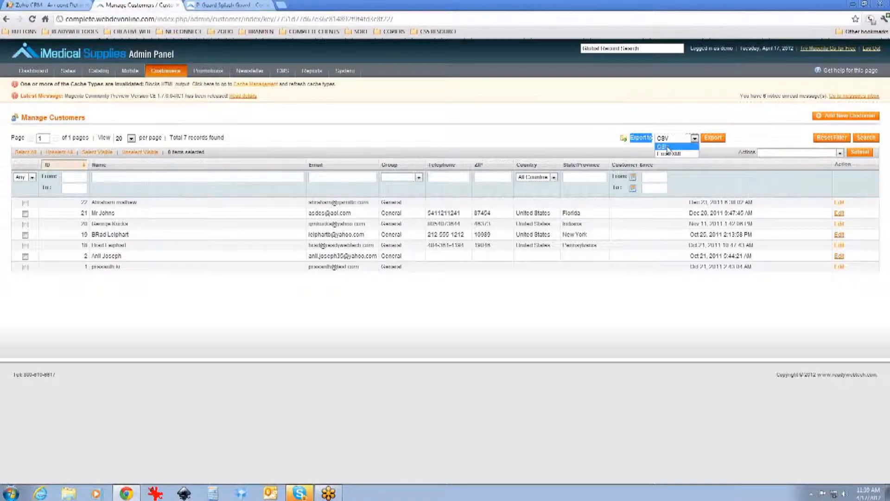
left_click(663, 147)
left_click(713, 138)
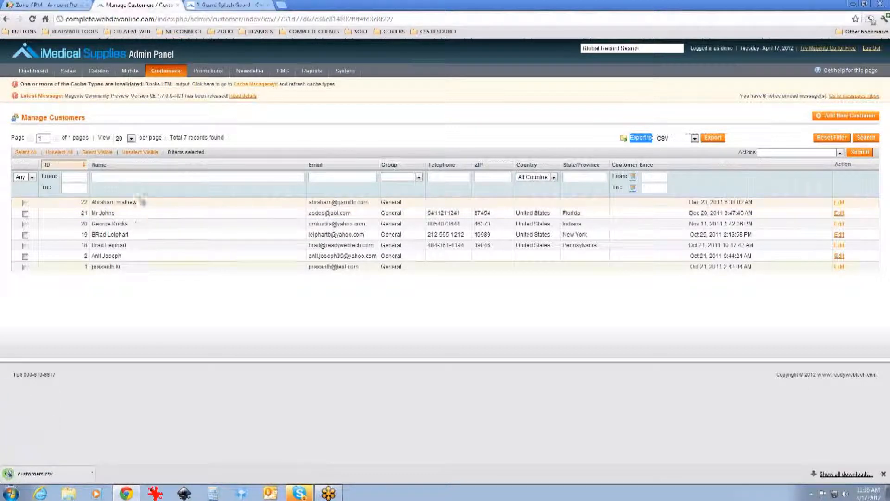
Step: Open the downloaded customers.csv in Excel, accepting the file format warnings
left_click(57, 472)
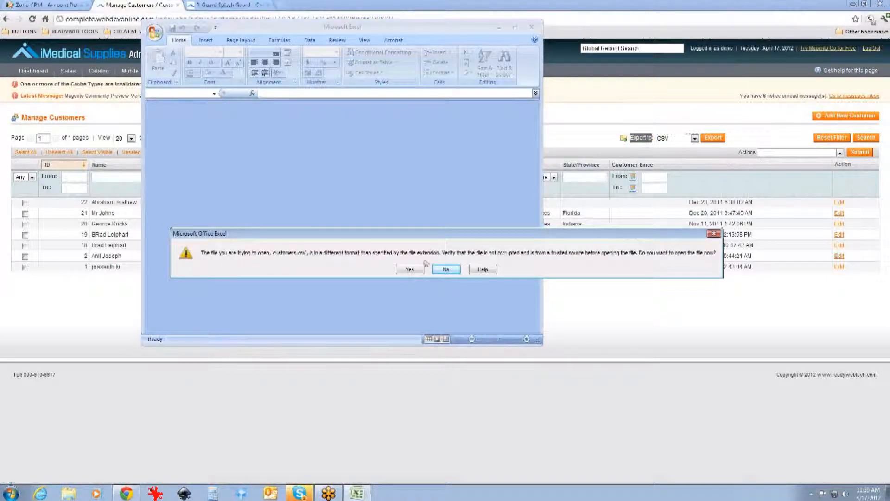
left_click(408, 271)
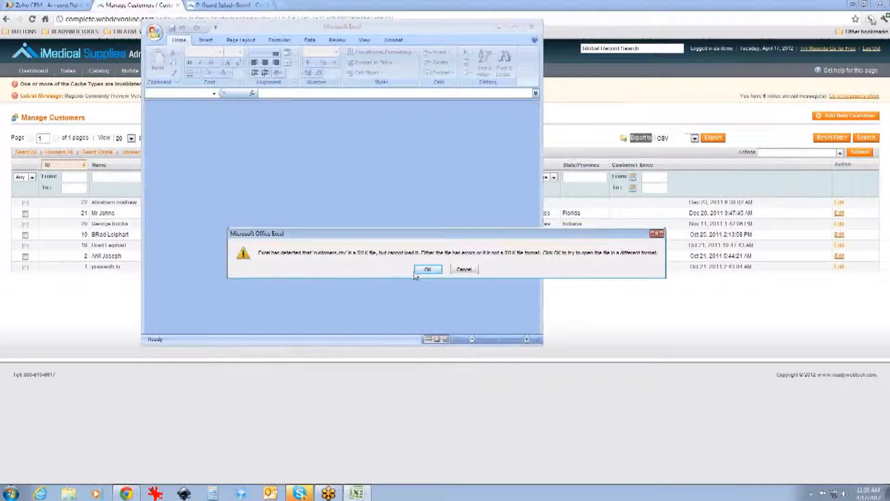
left_click(428, 269)
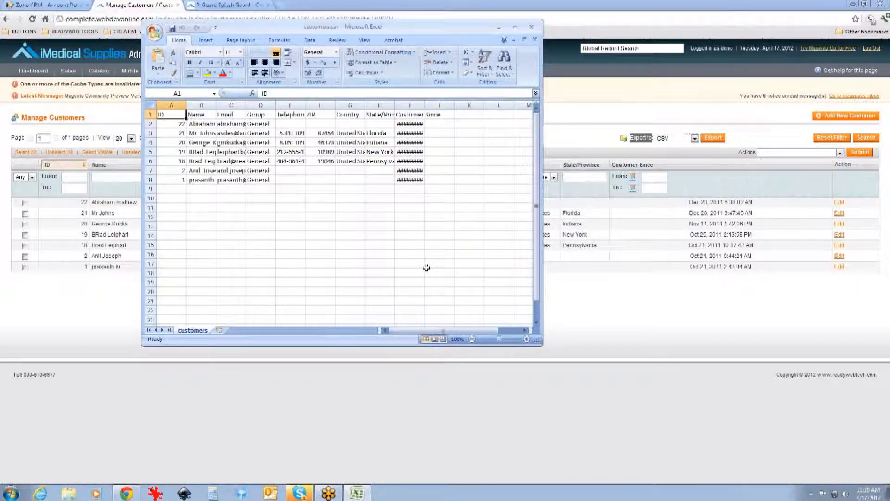
Step: Select the whole sheet, autofit all column widths and enlarge the Excel window
left_click(150, 103)
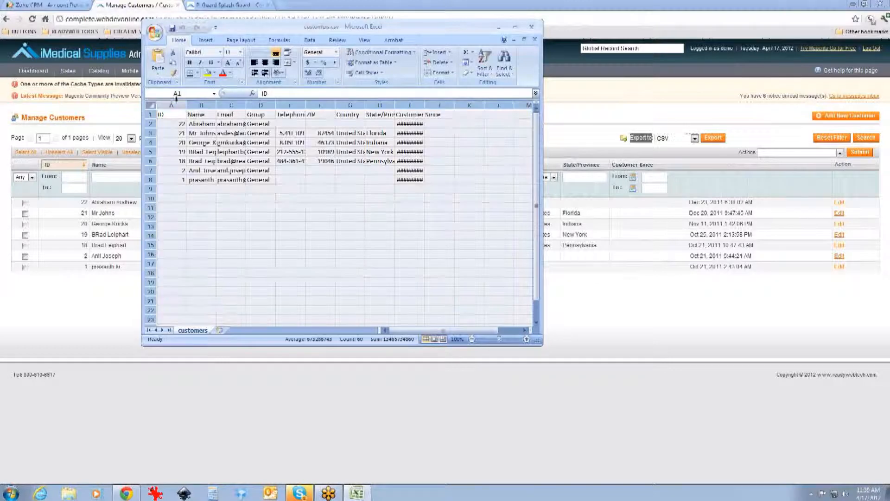
double_click(186, 105)
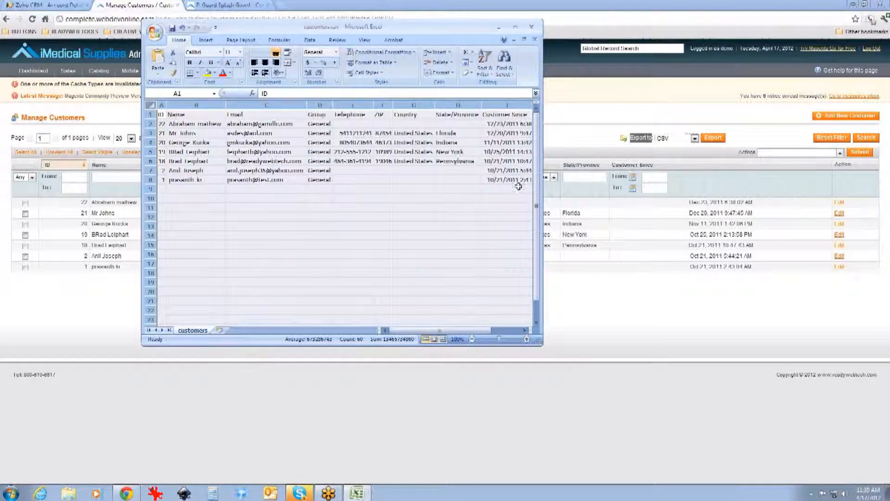
left_click_drag(542, 194, 685, 192)
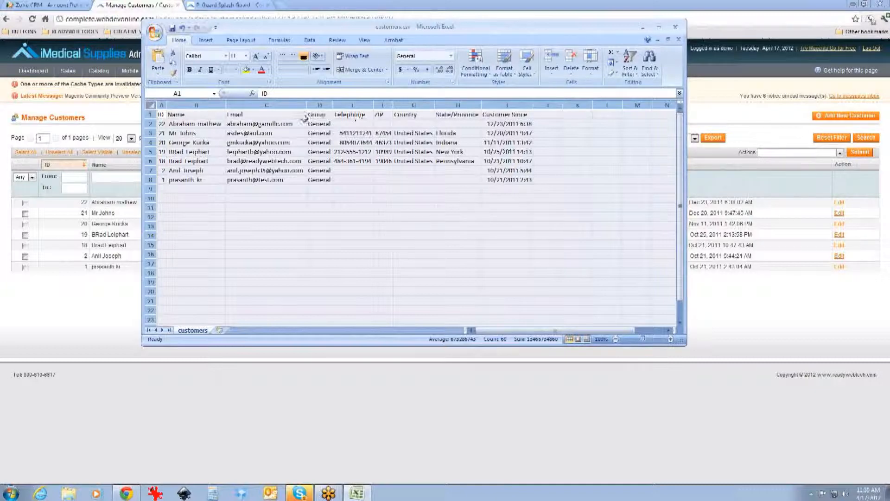
Step: Copy the customer e-mail addresses in cells C2 to C8
left_click(247, 105)
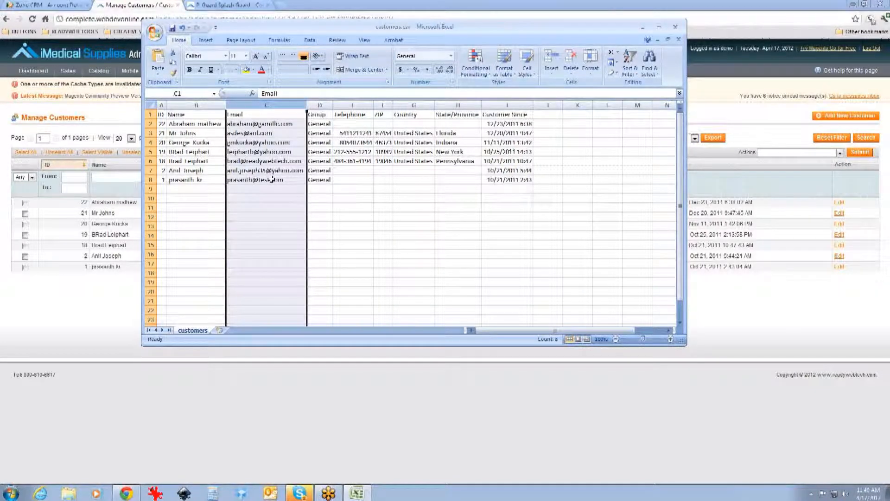
left_click(258, 124)
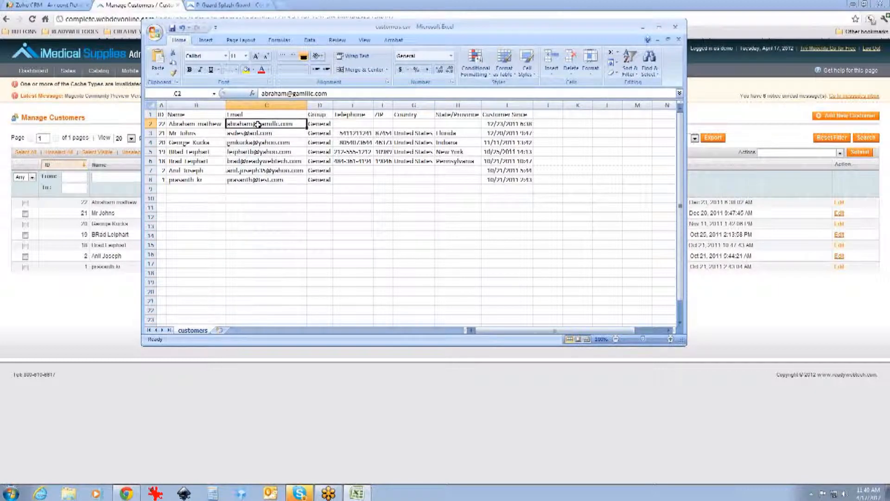
left_click_drag(258, 124, 252, 180)
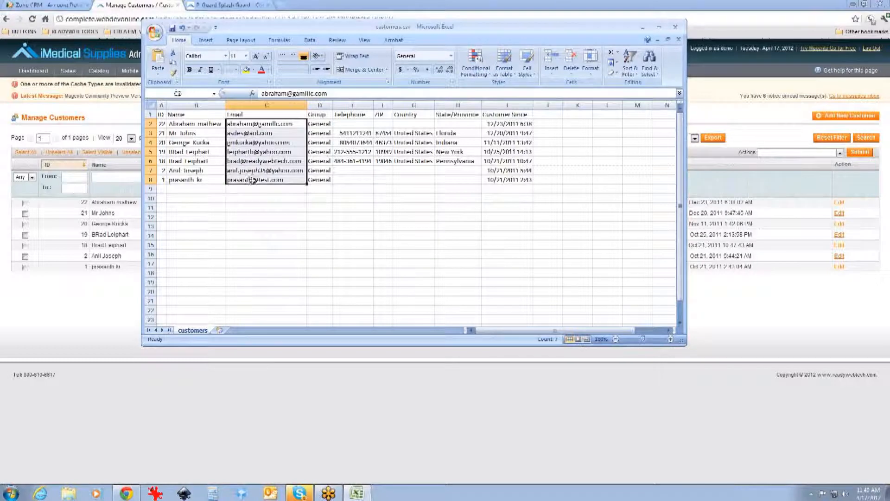
key("ctrl+c")
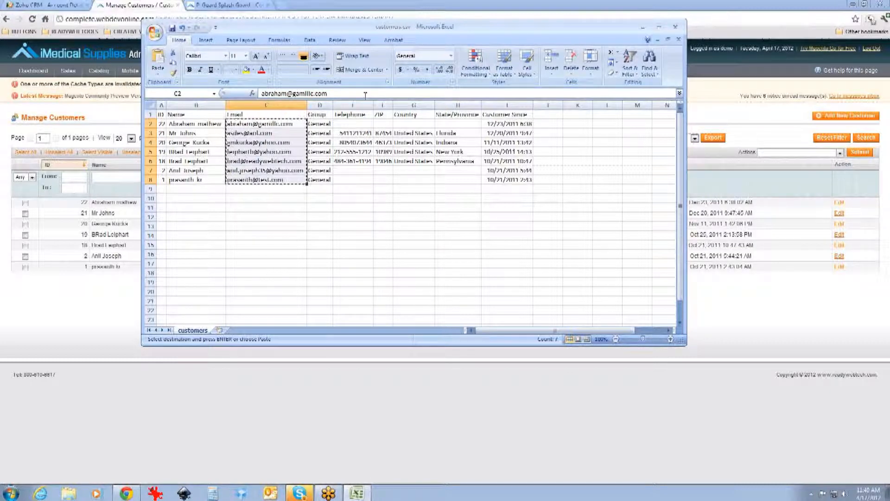
Step: Close the Excel workbook without saving changes
left_click_drag(365, 95, 219, 78)
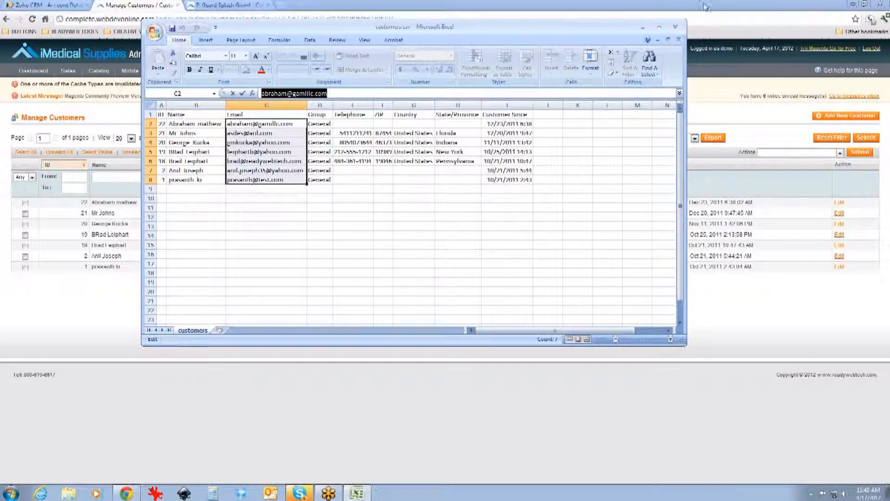
left_click(675, 32)
left_click(446, 271)
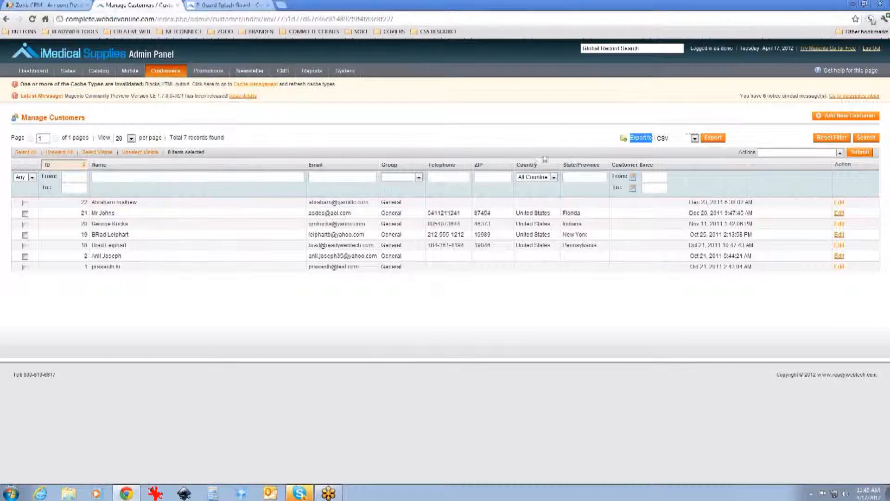
left_click(649, 124)
left_click(682, 140)
left_click(681, 141)
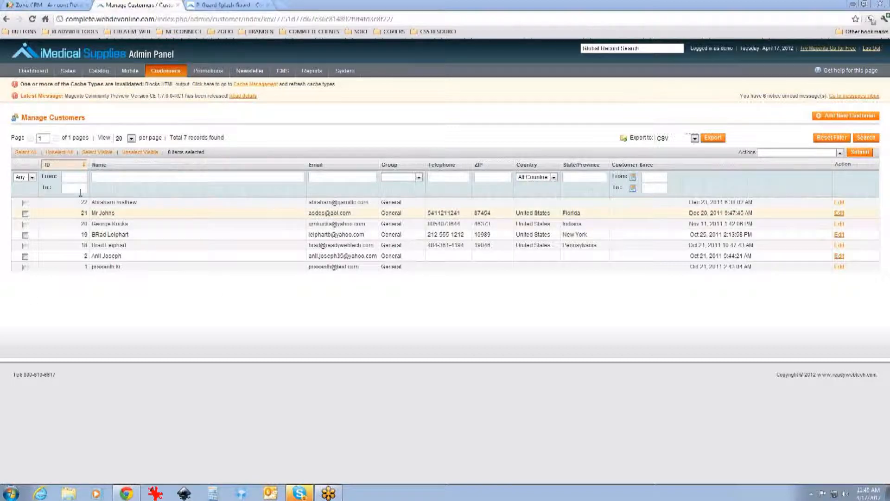
Step: Switch to the storefront tab, open the home page and browse the featured products
left_click(234, 4)
left_click(256, 72)
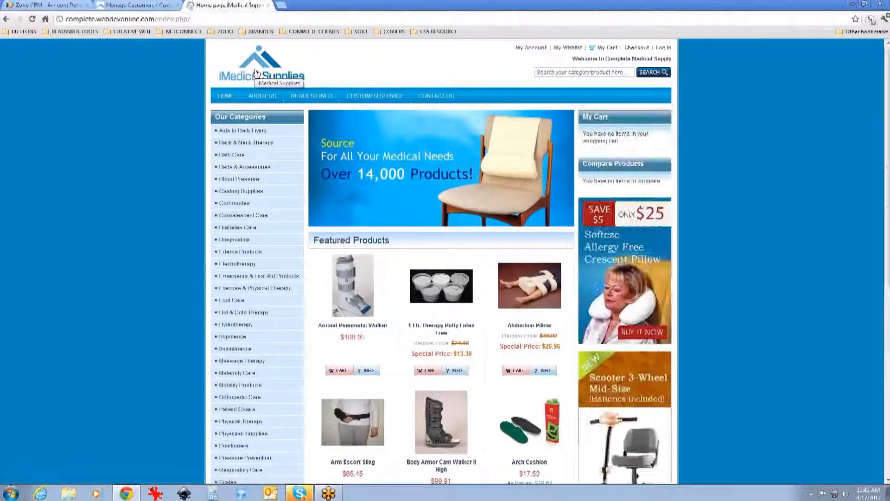
scroll(324, 175, "down", 1)
scroll(323, 175, "down", 1)
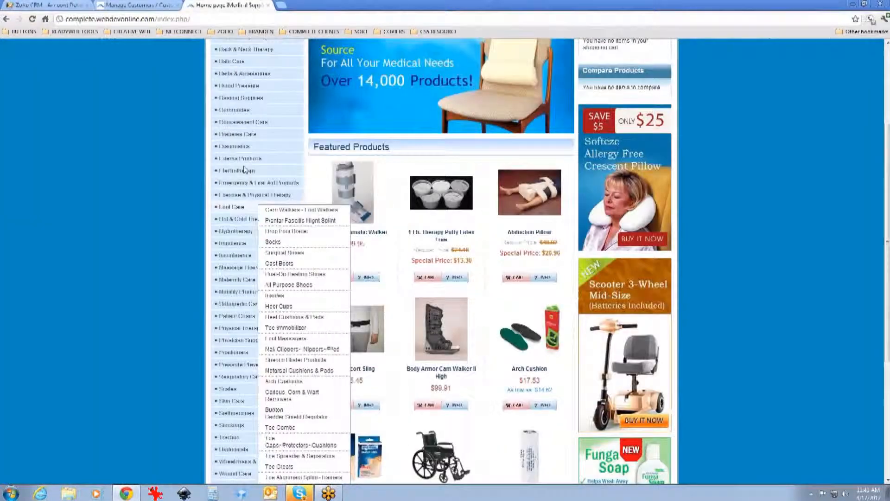
scroll(244, 170, "up", 2)
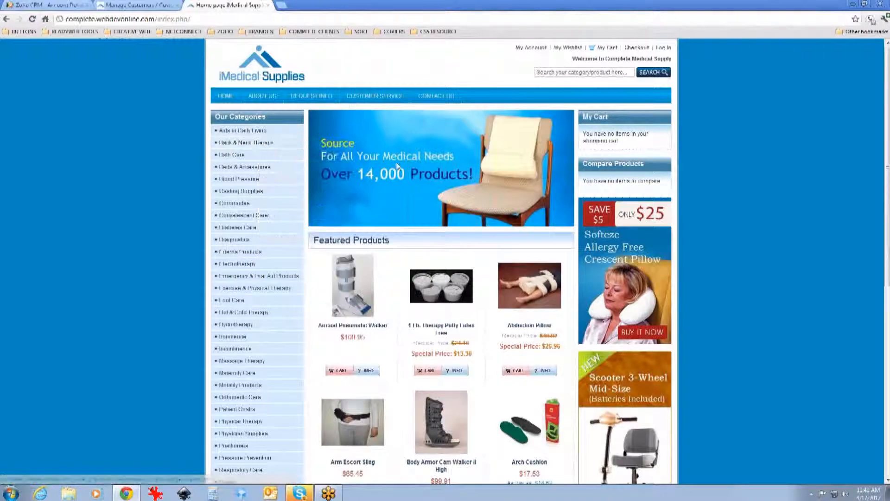
scroll(396, 176, "down", 2)
scroll(395, 176, "up", 2)
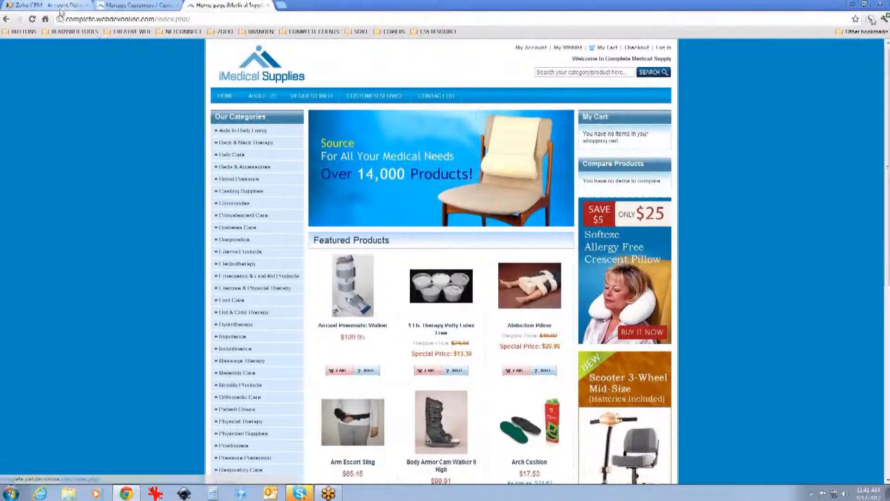
left_click(541, 284)
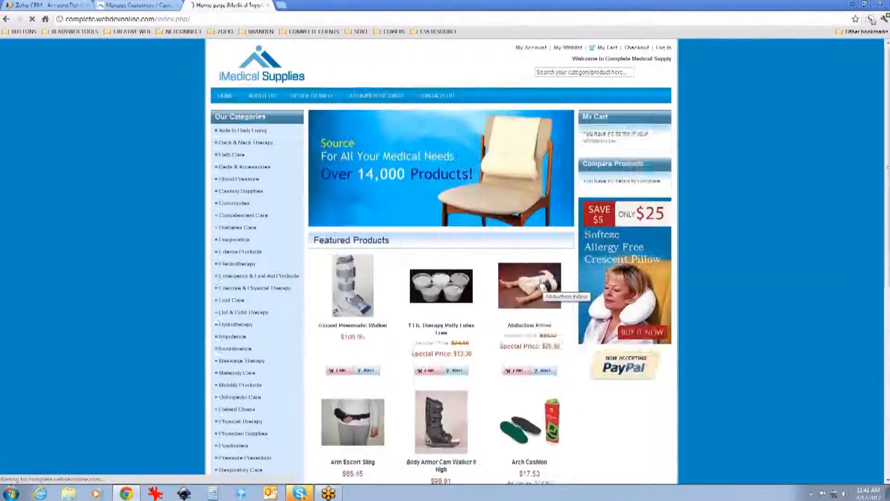
scroll(538, 284, "down", 3)
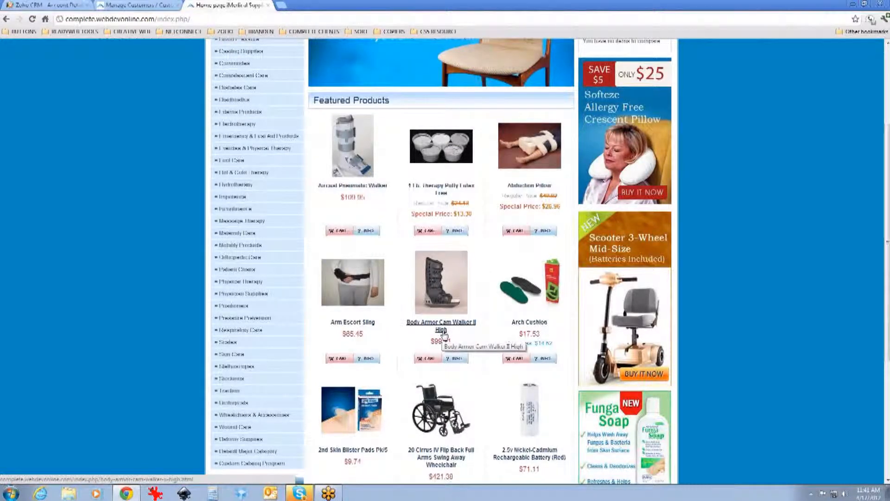
scroll(491, 269, "up", 3)
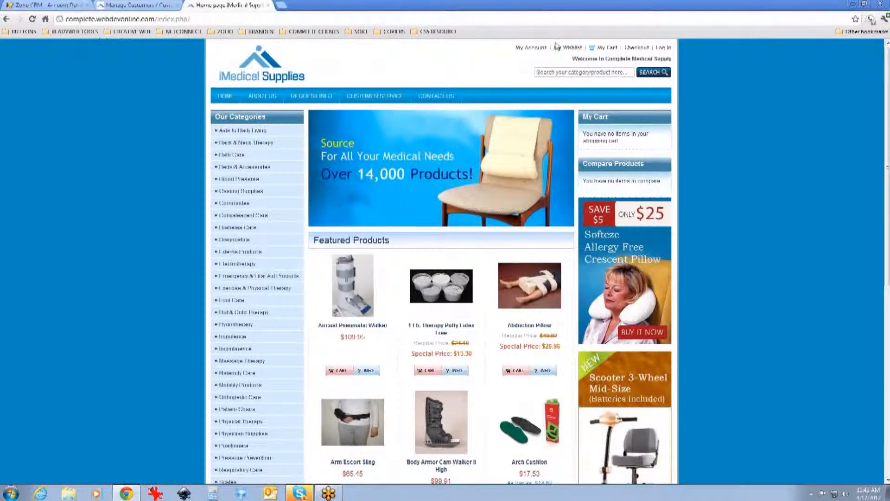
Step: Try logging in on the customer account page with an e-mail address
left_click(539, 51)
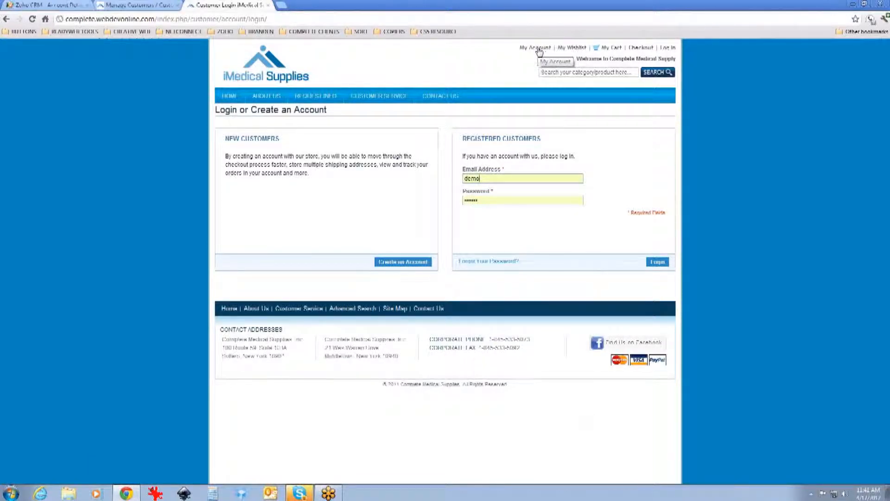
left_click(657, 263)
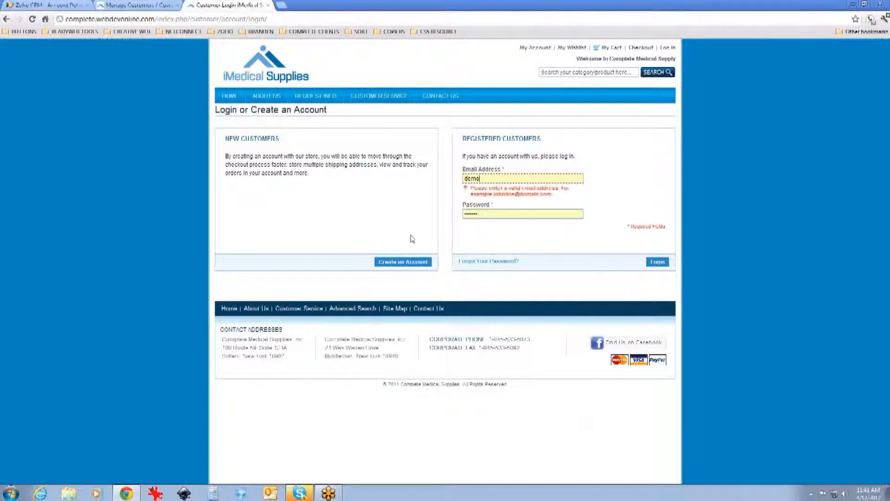
key("ctrl+a")
type("n")
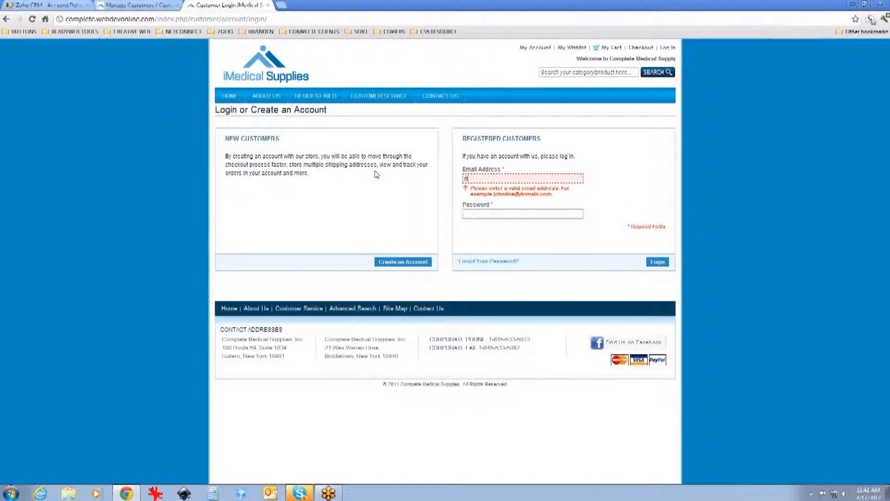
type("oone@nowhere.com")
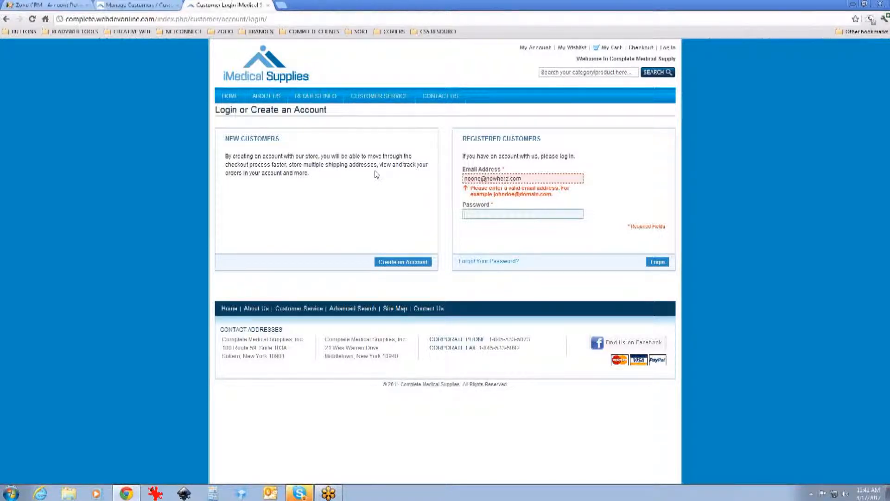
left_click_drag(580, 179, 462, 179)
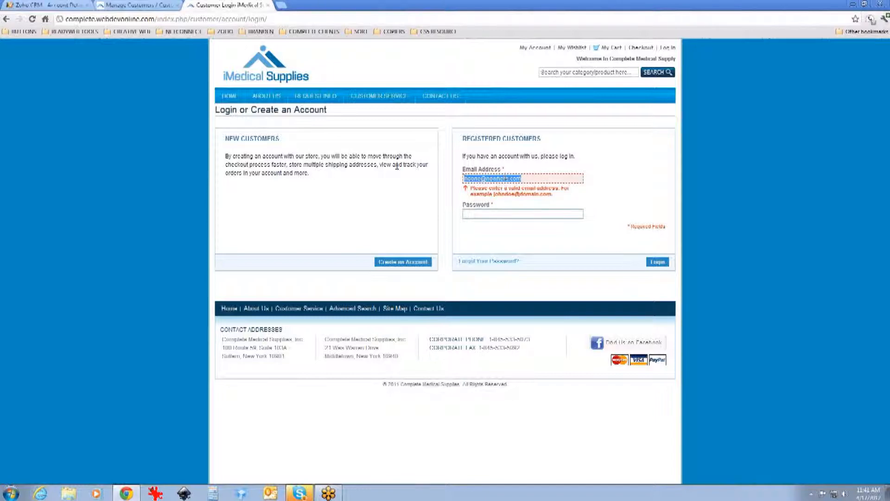
Step: Start creating a new customer account, entering a first name, last name and the e-mail address
left_click(410, 263)
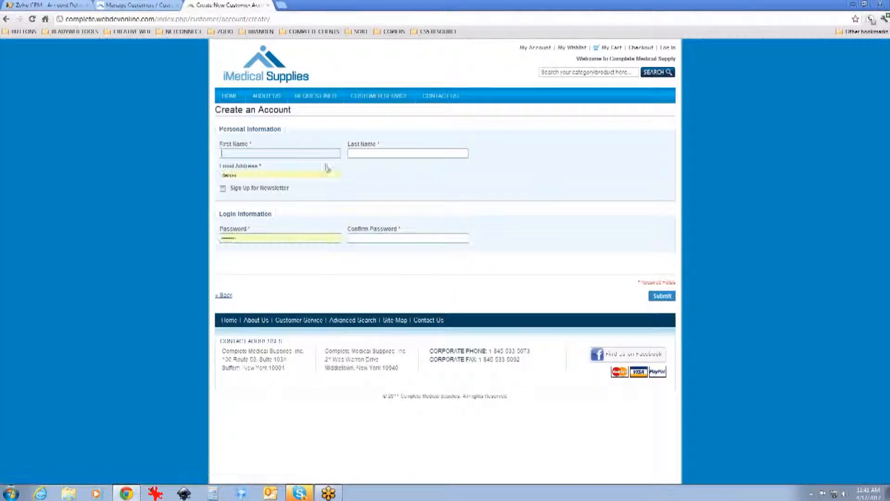
left_click(297, 154)
type("John")
key("Tab")
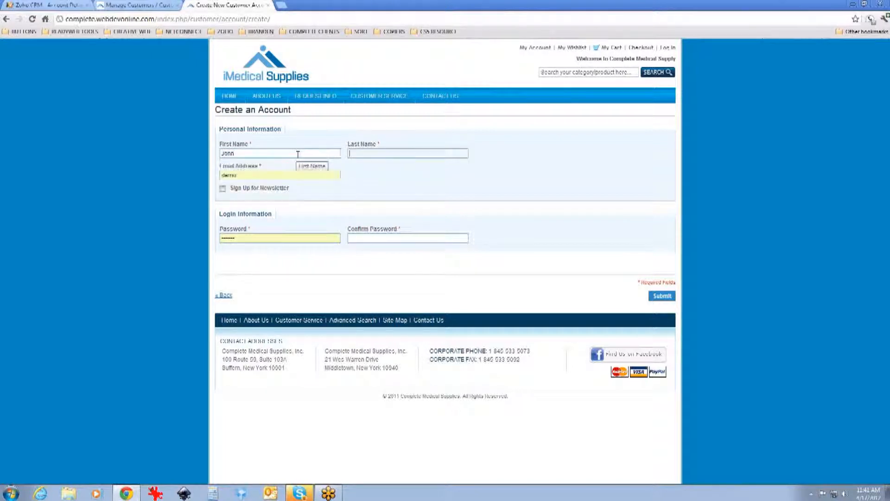
type("Doe")
key("Tab")
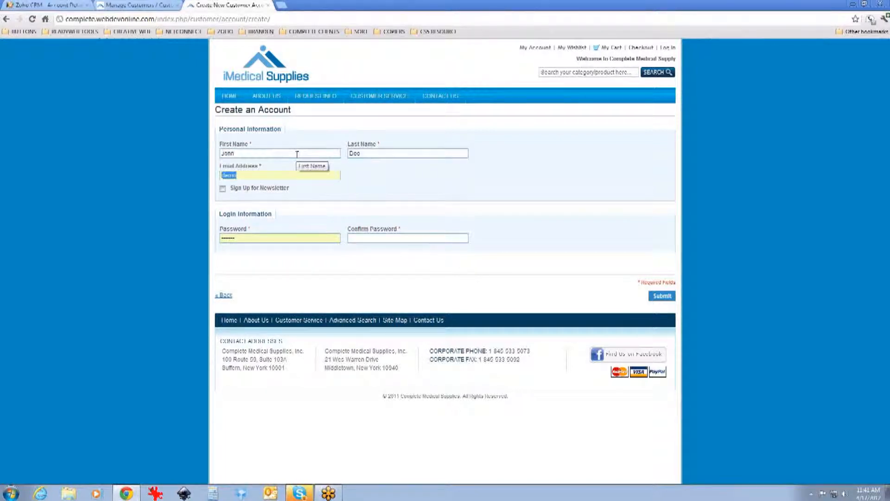
type("jdoe@nowhere.com")
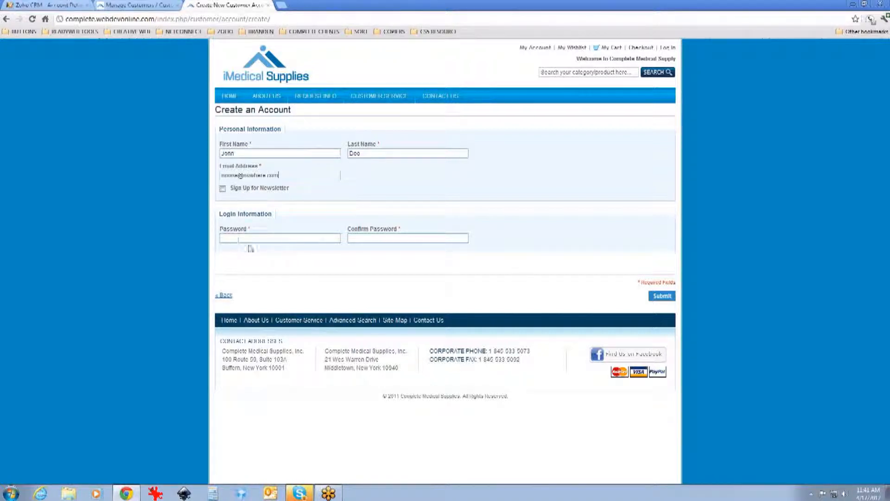
Step: Sign up for the newsletter, fill in the account password and its confirmation, and submit
left_click(223, 188)
left_click(271, 240)
key("Tab")
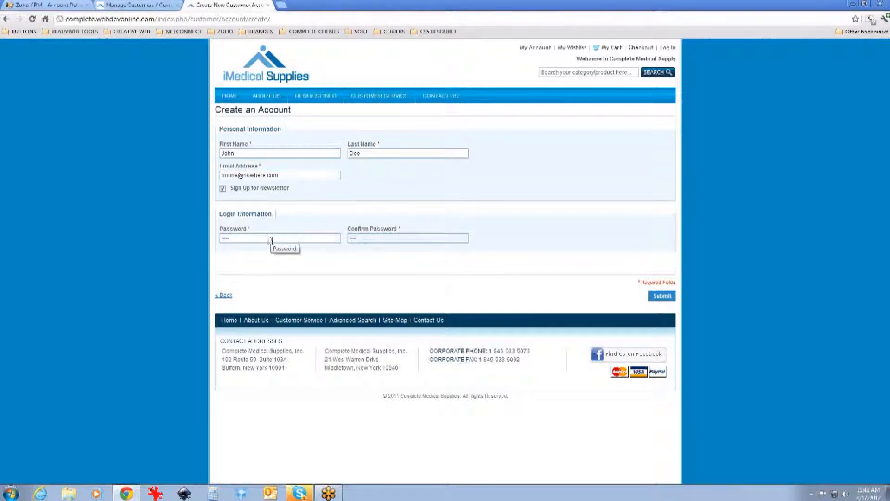
left_click(662, 297)
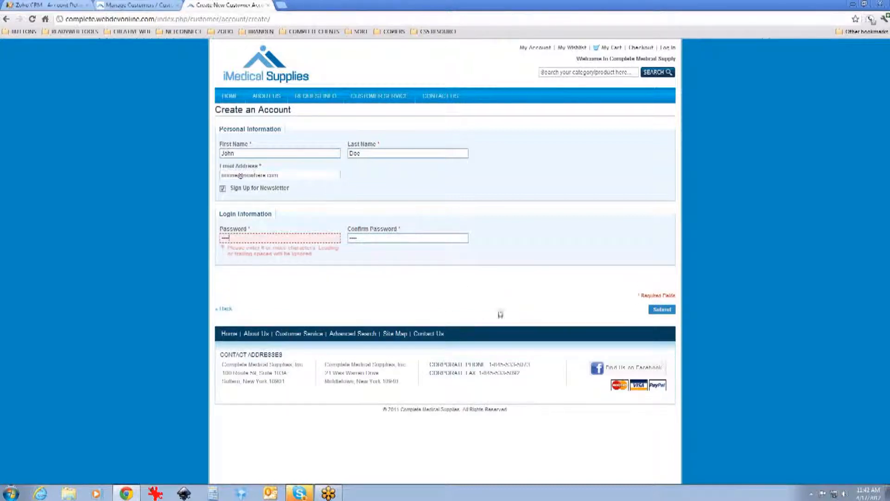
Step: Re-enter a six-character account password and its confirmation, then submit the registration
left_click_drag(289, 239, 143, 233)
type("*")
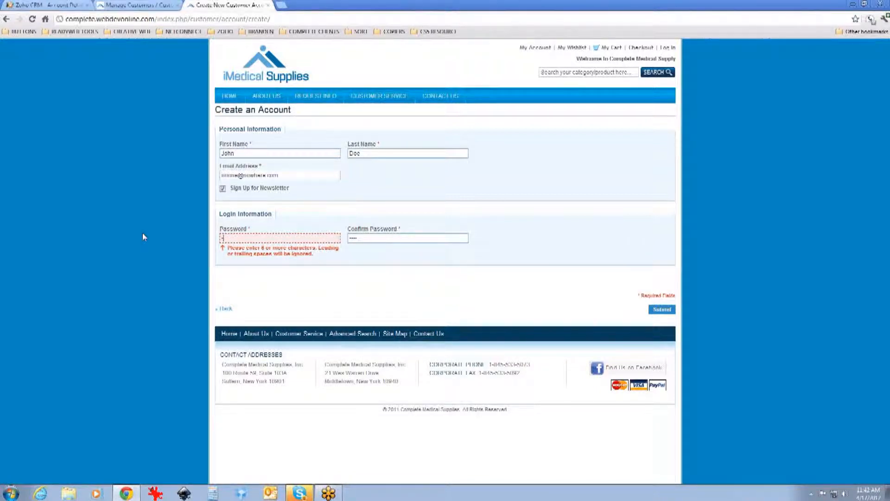
type("••••")
key("Tab")
type("••••••")
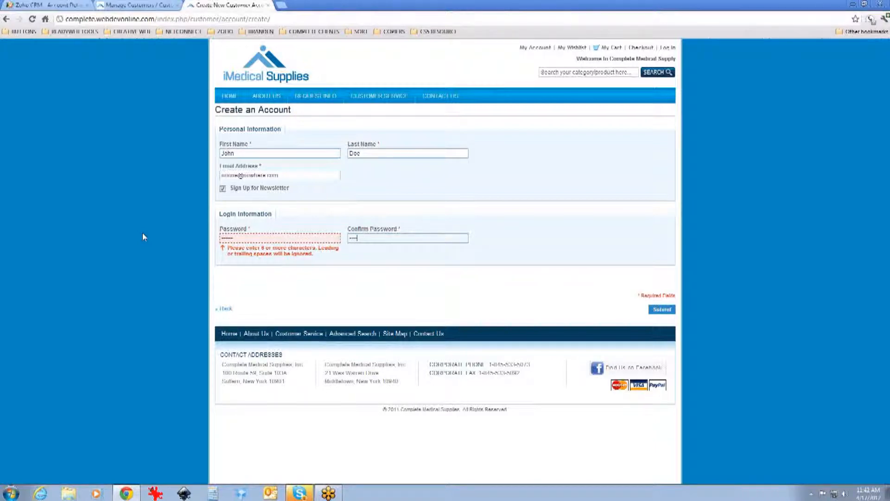
left_click(662, 309)
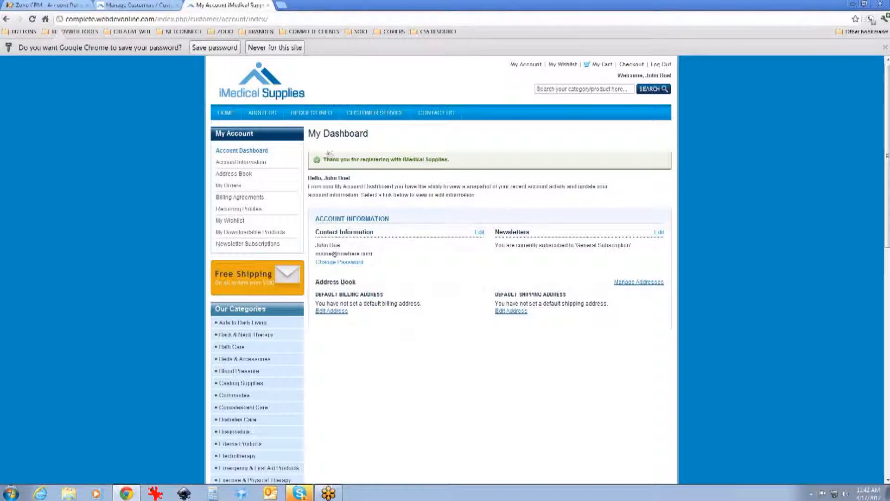
Step: Return to the store home page and review the featured products' special prices
left_click(243, 89)
scroll(250, 102, "down", 5)
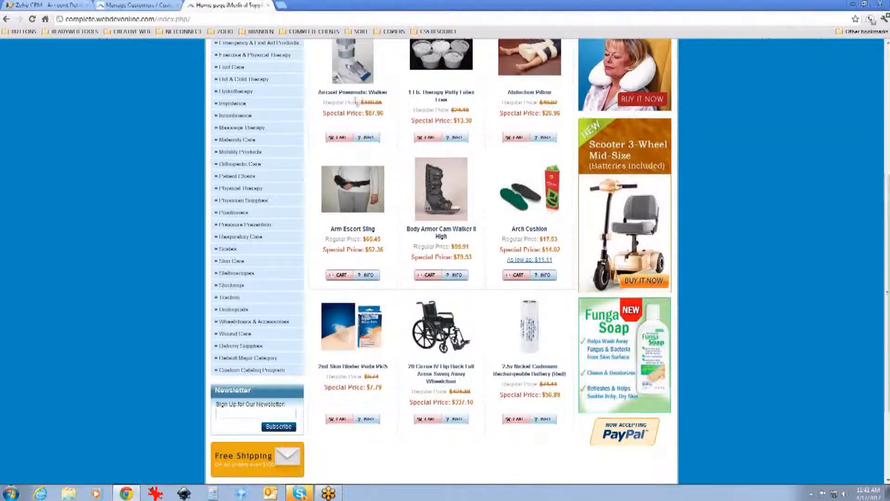
scroll(314, 268, "down", 3)
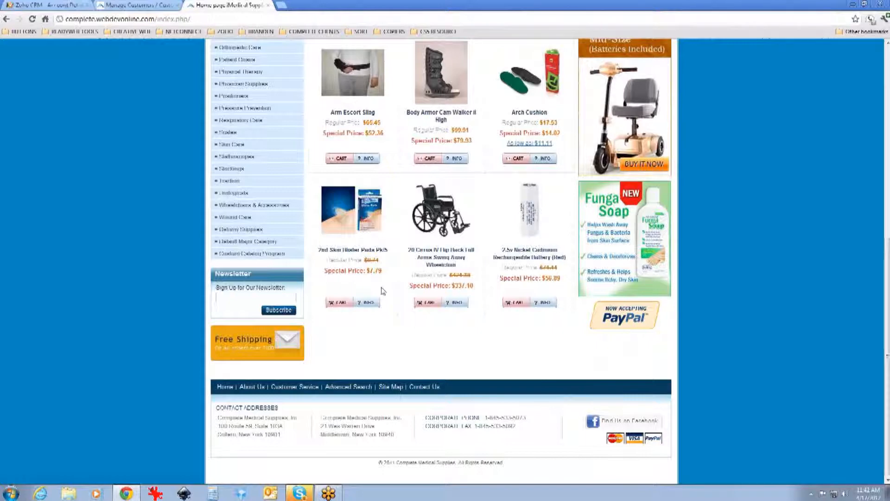
scroll(387, 297, "up", 1)
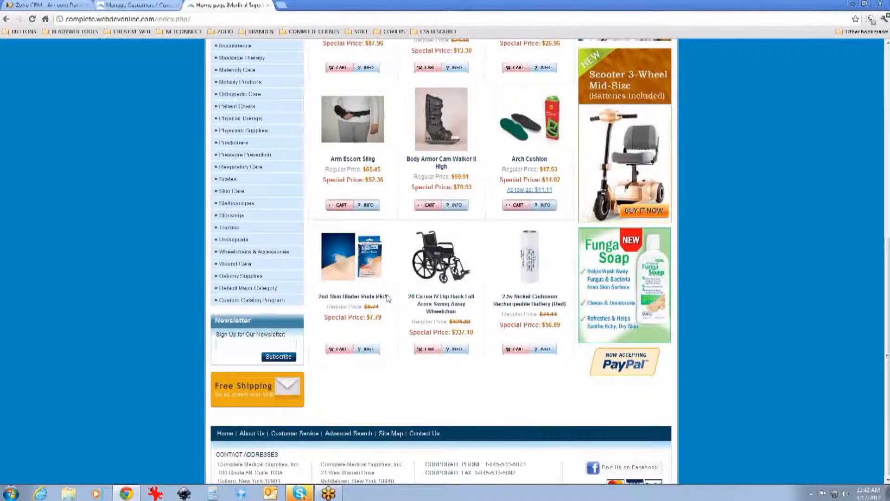
scroll(387, 297, "up", 2)
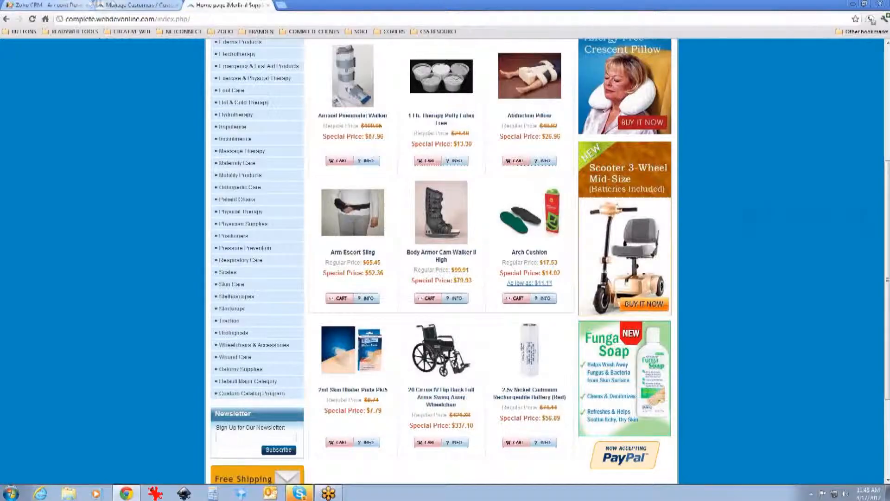
Step: Open Shopping Cart Price Rules in the admin panel and start adding a new rule
left_click(137, 5)
mouse_move(175, 74)
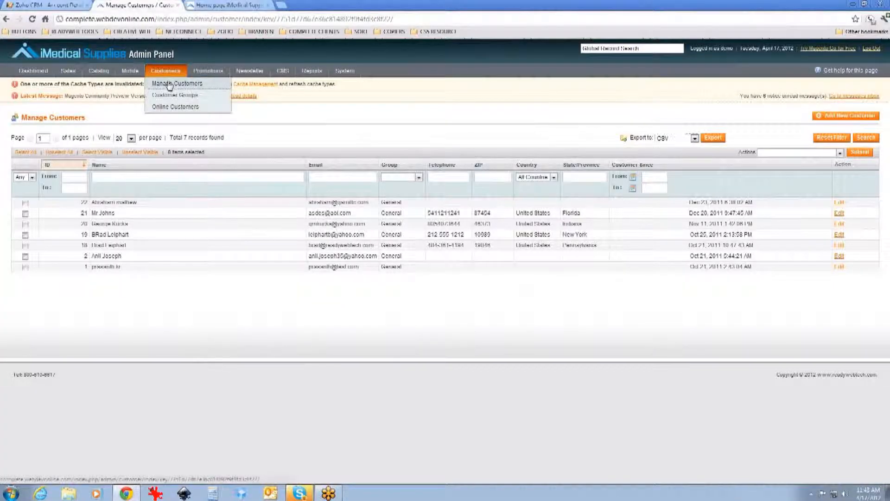
left_click(218, 84)
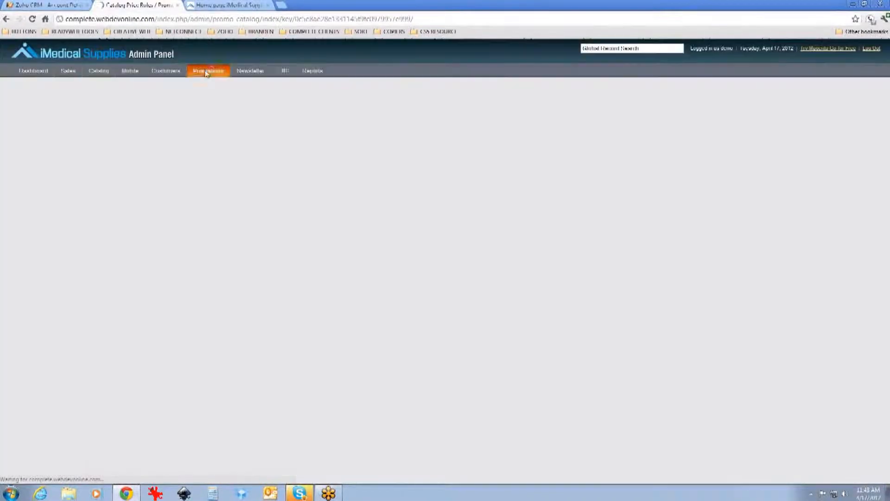
mouse_move(206, 74)
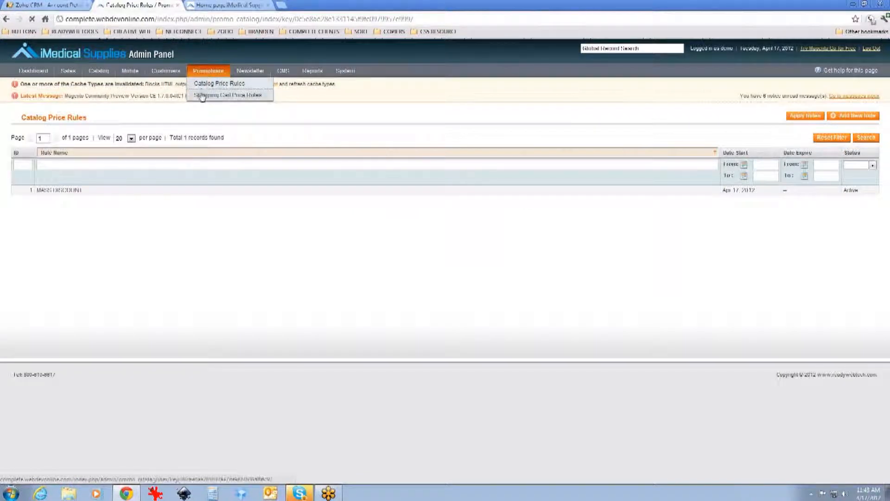
left_click(202, 95)
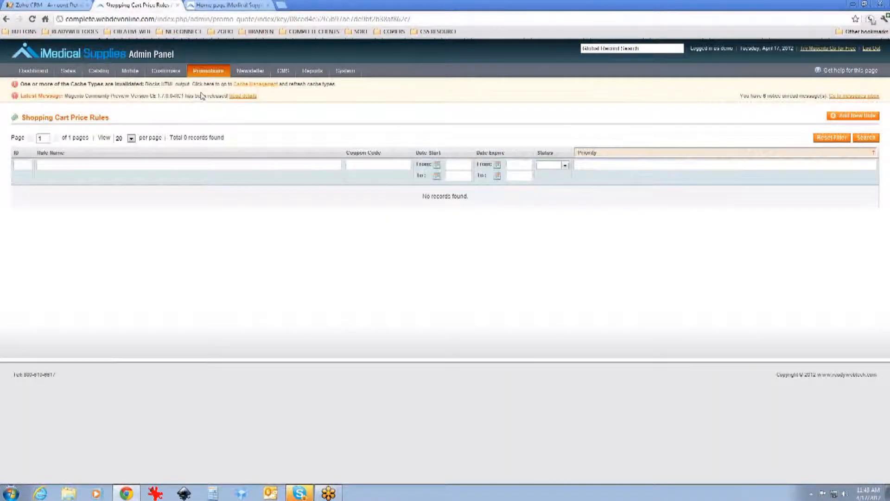
left_click(856, 118)
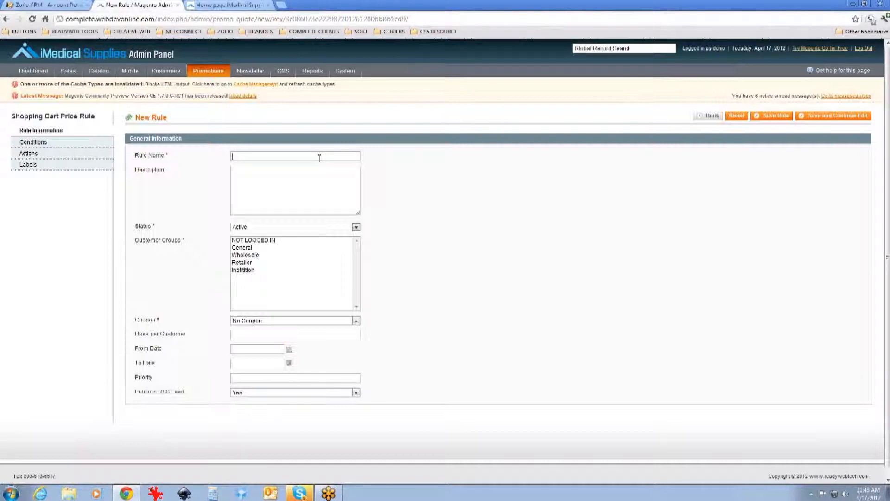
Step: Name the new shopping cart rule SPRING COUPON $10 OFF
type("SPRING COUPON, $10 OFF")
Step: Copy the rule name into the description and assign the rule to the General customer group
left_click_drag(319, 158, 219, 175)
key("ctrl+c")
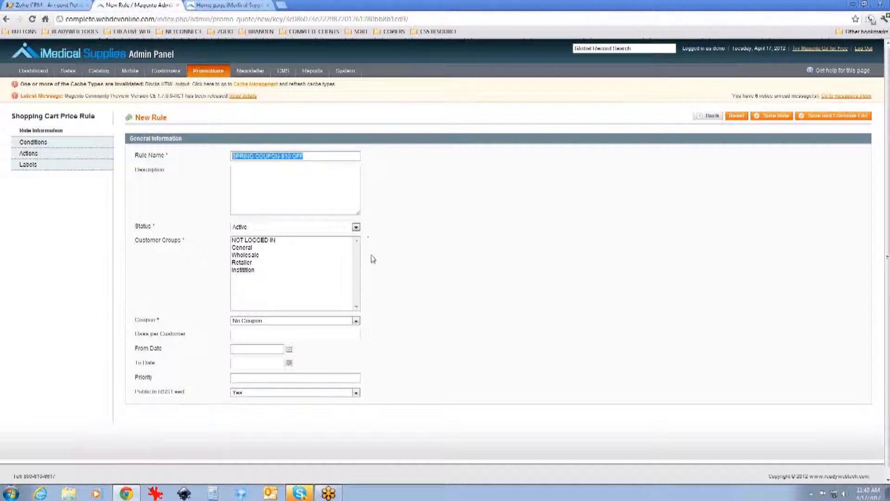
left_click(330, 215)
key("ctrl+v")
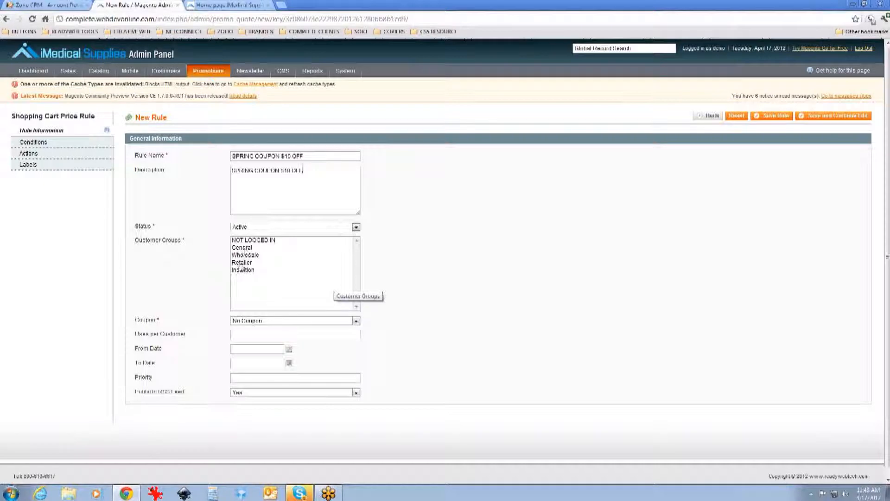
left_click(251, 248)
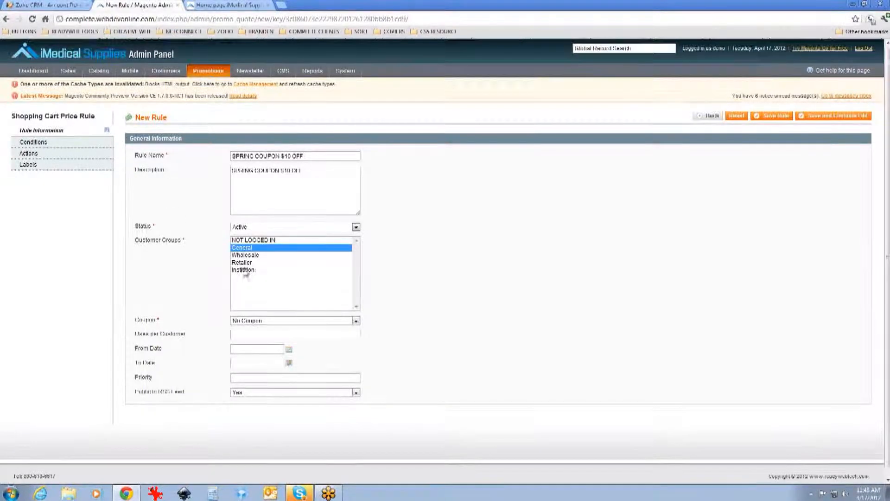
scroll(99, 254, "down", 1)
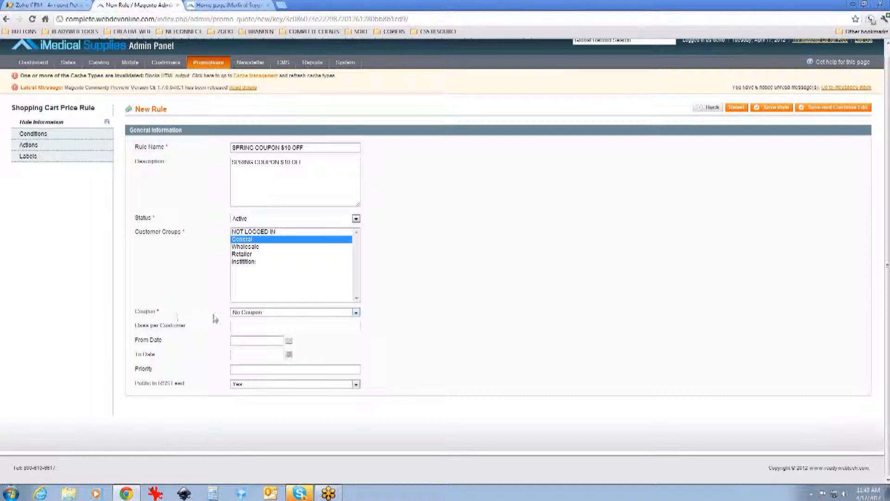
Step: Switch the coupon setting to Specific Coupon and enter the coupon code SPRING1210OFF
left_click(348, 313)
left_click(348, 327)
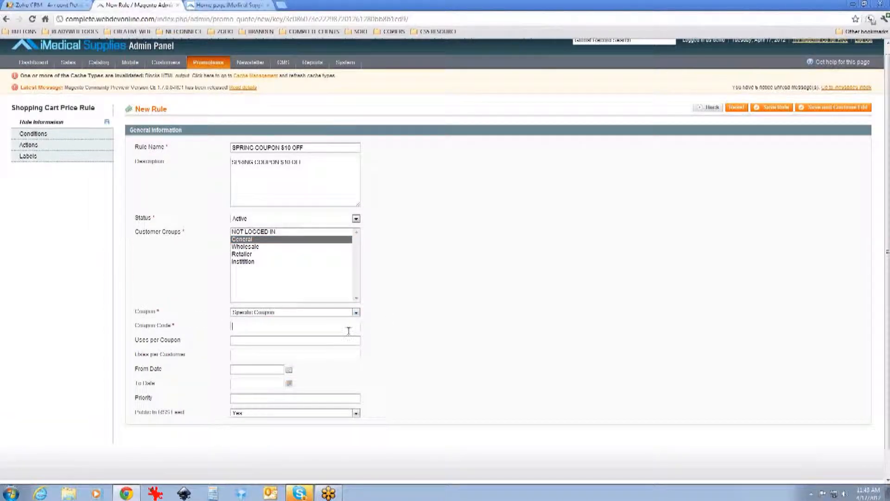
left_click(348, 330)
type("SPRING1210OFF")
Step: Limit uses per coupon and uses per customer to 2 each
left_click(303, 339)
type("2")
scroll(325, 357, "up", 1)
left_click(341, 362)
type("2")
scroll(341, 362, "down", 1)
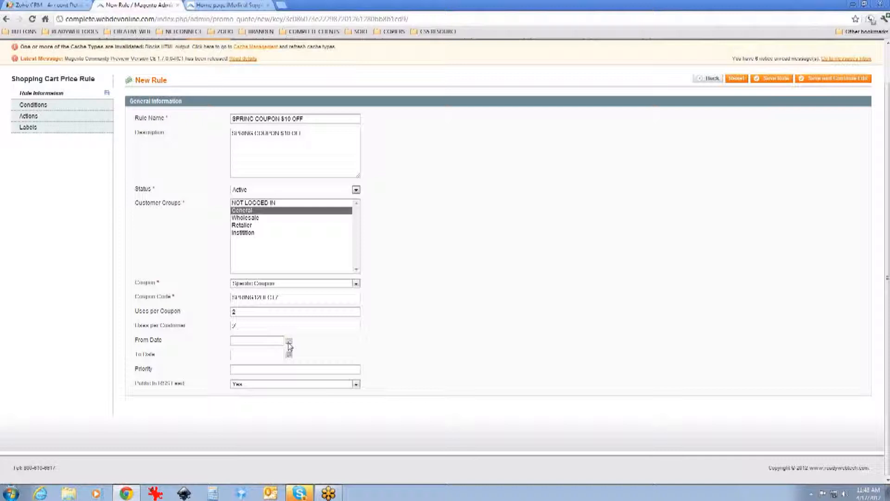
Step: Set the rule's From Date to 04/22/12 and its To Date to 04/20/12 with the date pickers
left_click(288, 343)
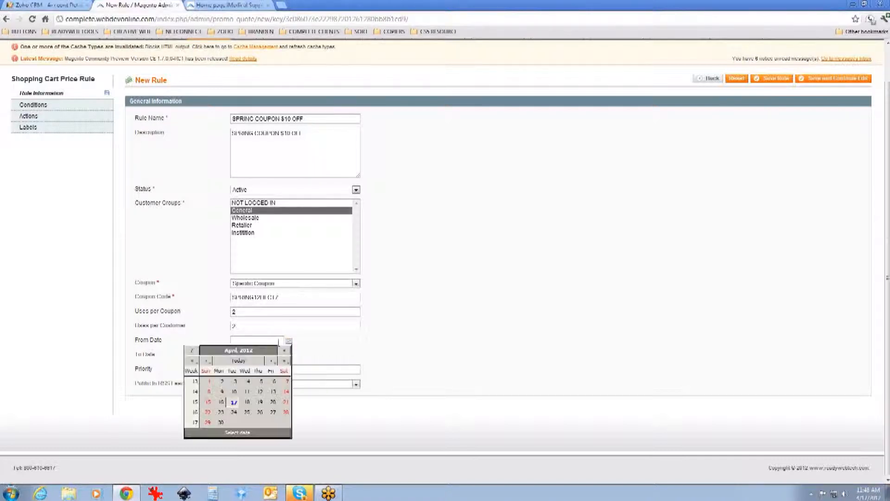
left_click(206, 382)
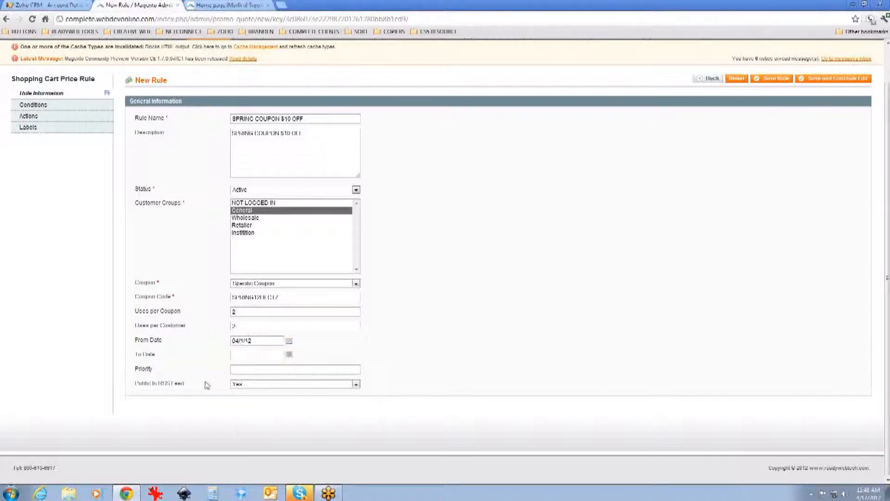
left_click(289, 341)
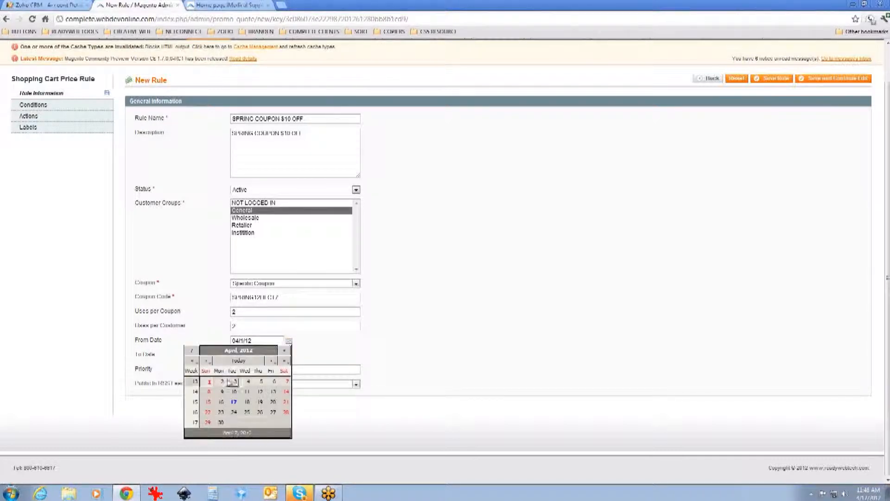
left_click(208, 412)
left_click(289, 356)
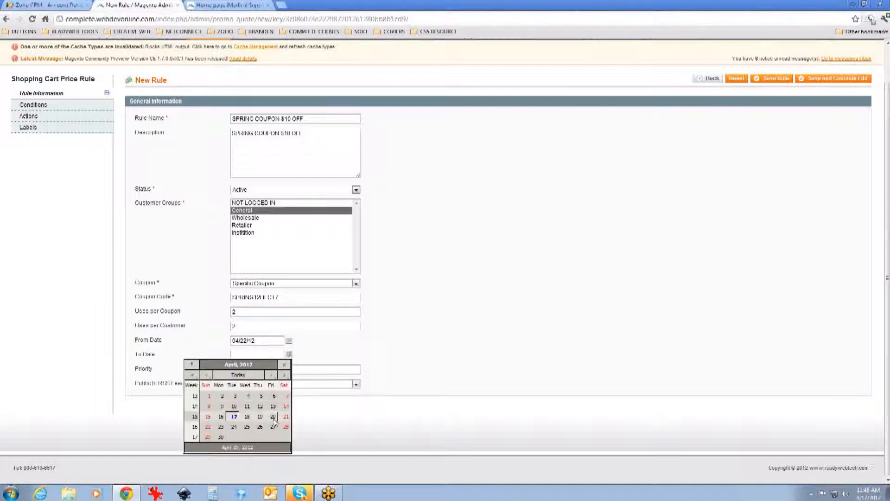
left_click(272, 402)
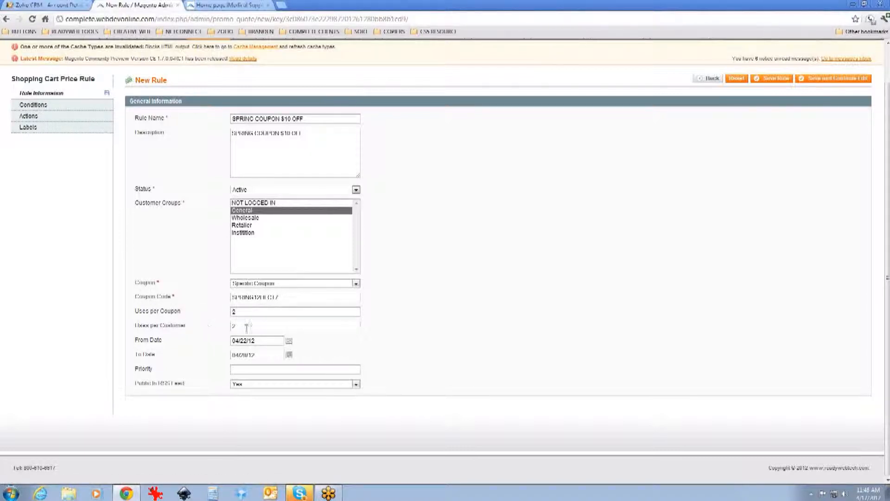
Step: Open the rule's conditions and add a Subtotal condition
left_click(54, 106)
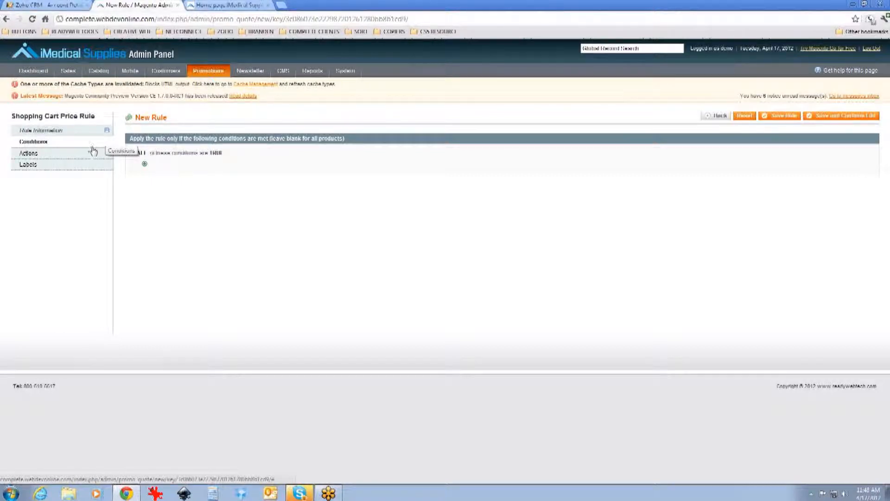
left_click(145, 165)
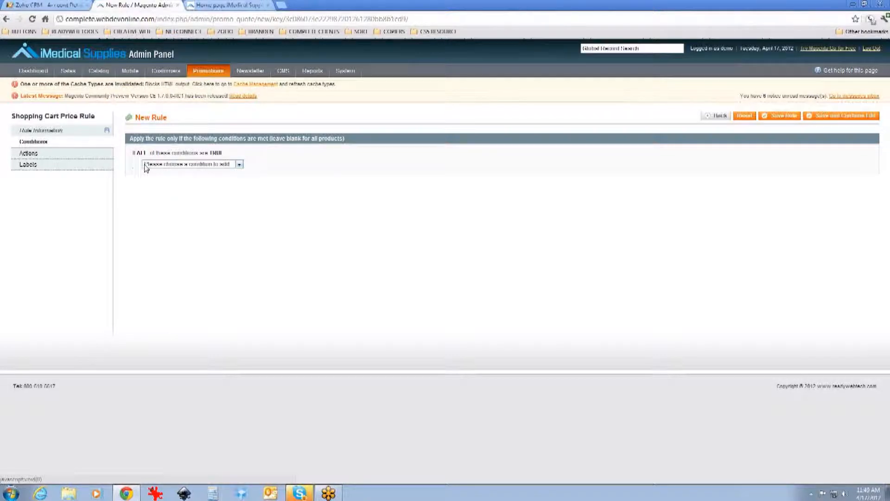
left_click(153, 166)
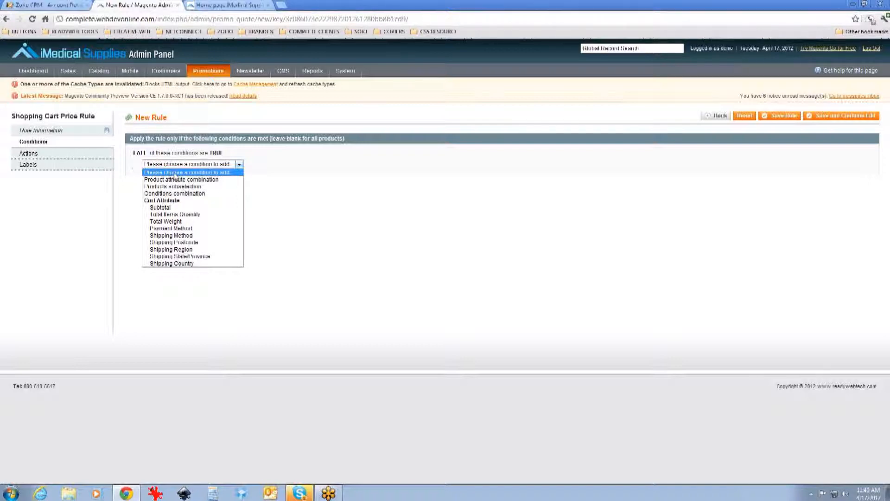
left_click(184, 209)
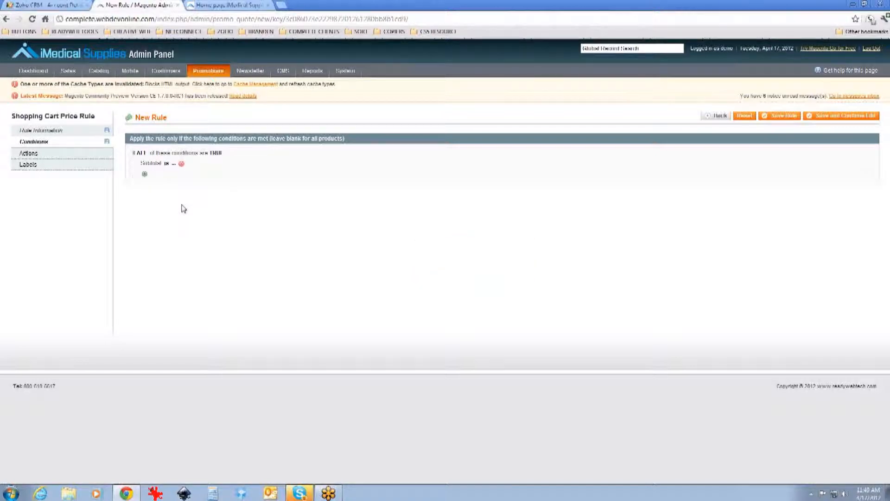
Step: Set the subtotal condition to equals or greater than 50.00
left_click(173, 164)
left_click(166, 163)
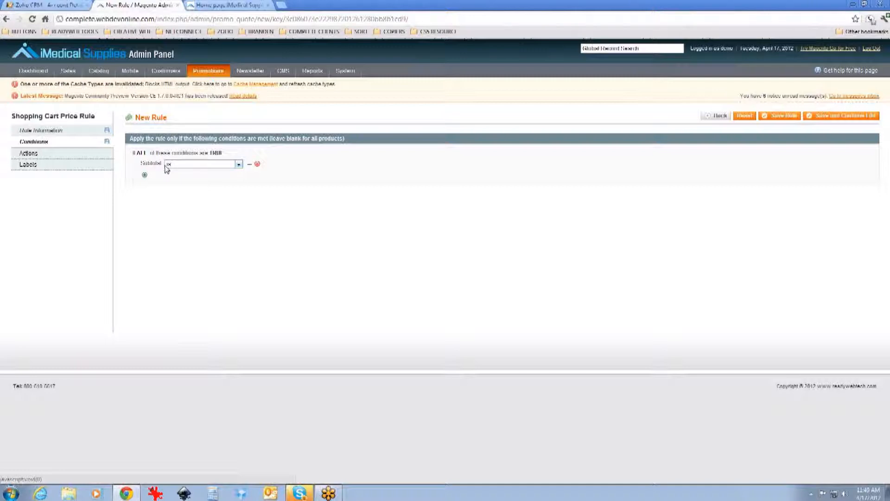
left_click(183, 168)
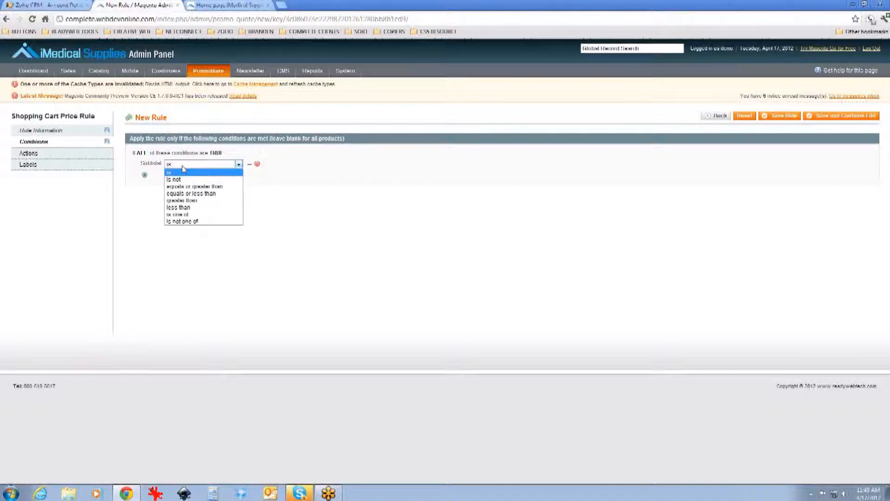
left_click(190, 186)
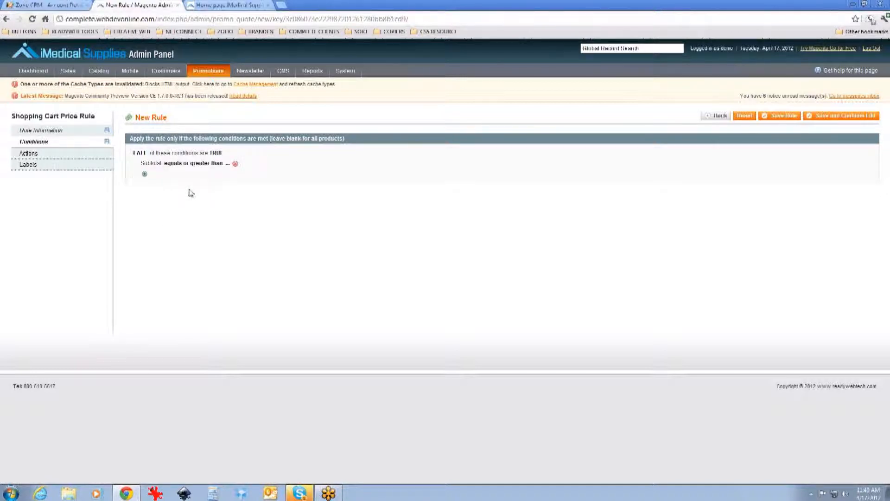
left_click(227, 163)
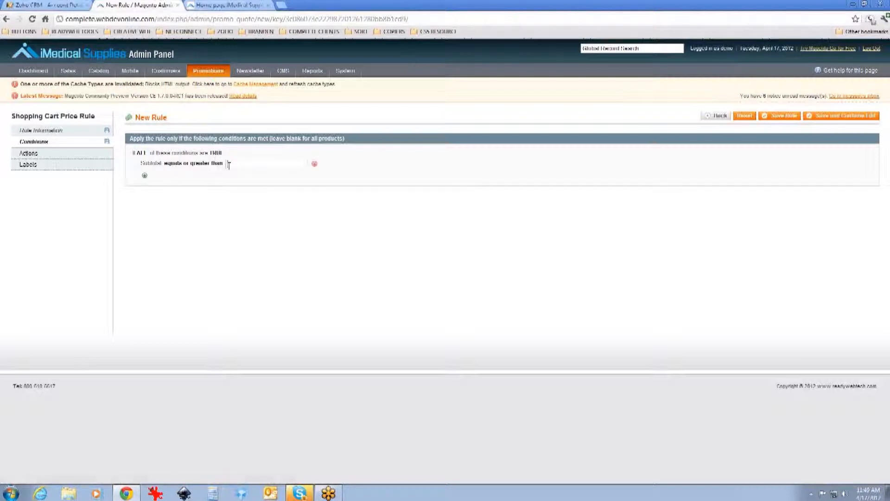
type("50.00")
left_click(426, 182)
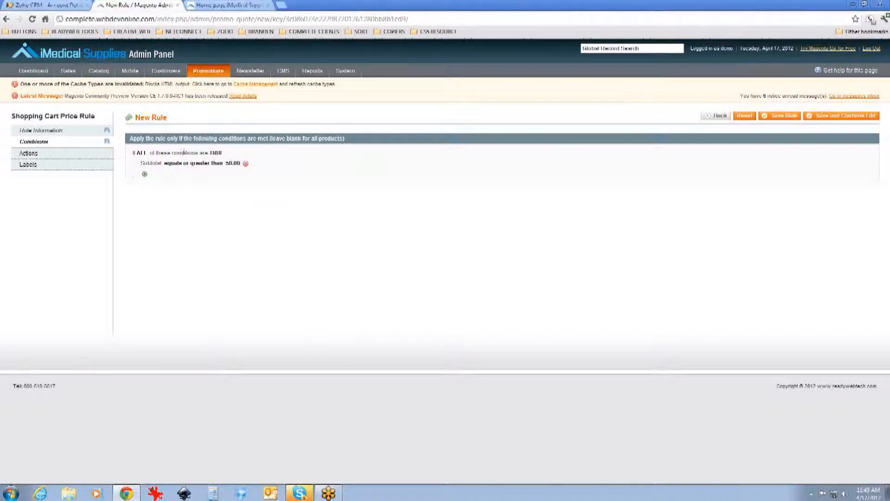
Step: In the rule's actions, apply a Fixed amount discount for whole cart of 10.00
left_click(85, 157)
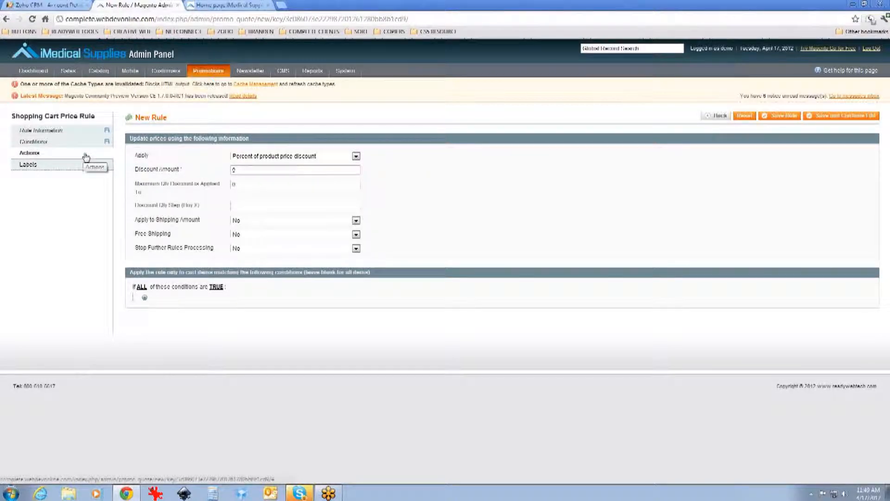
left_click(355, 157)
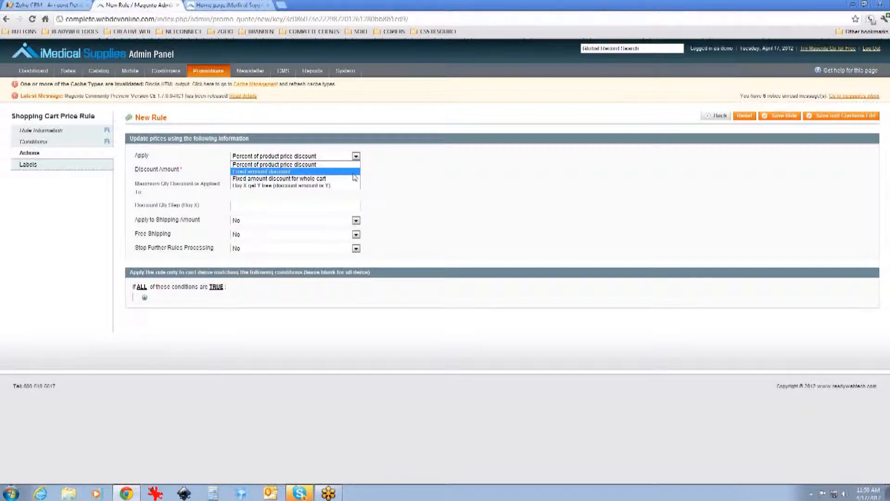
left_click(354, 175)
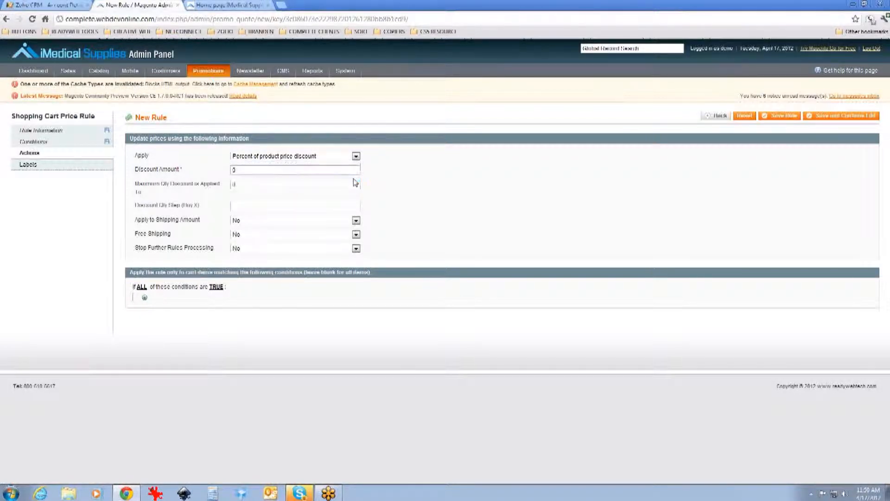
double_click(344, 170)
type("10.00.")
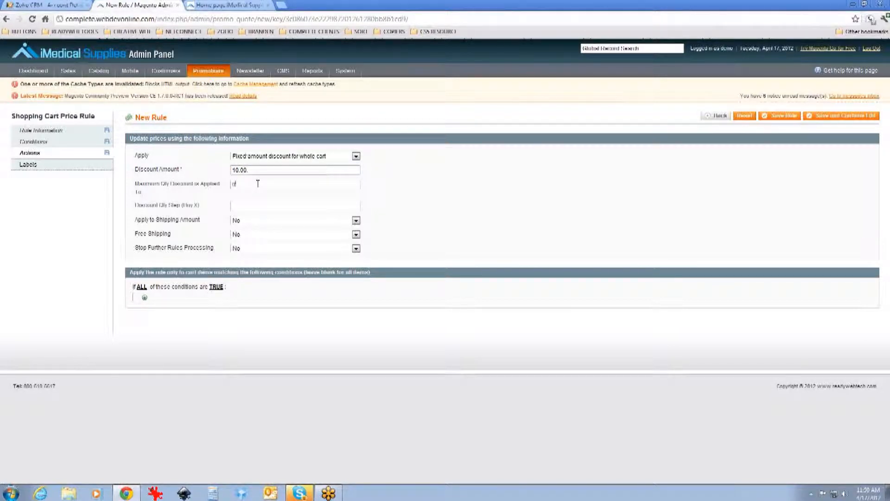
Step: Set the maximum quantity discount is applied to as 1
double_click(232, 185)
type("1")
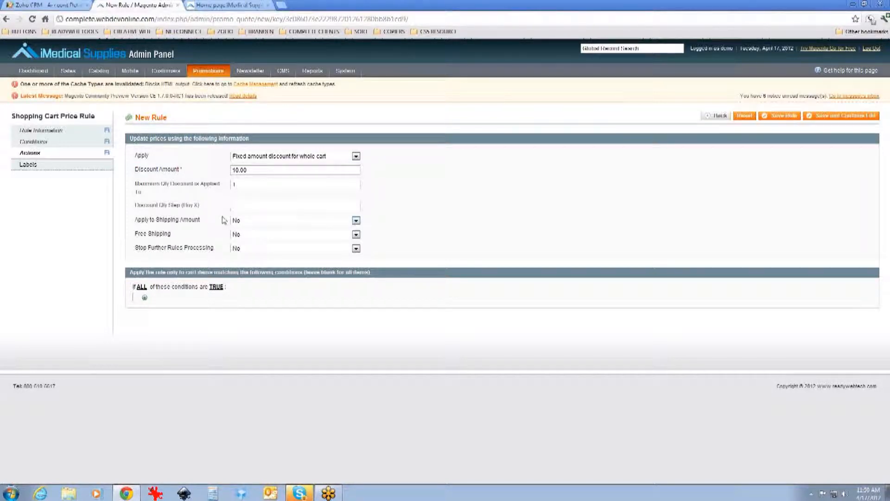
left_click(349, 157)
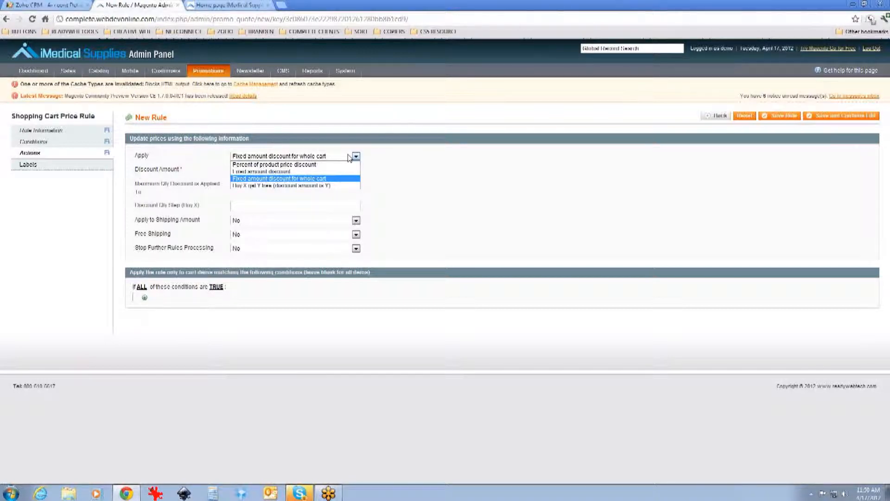
left_click(374, 159)
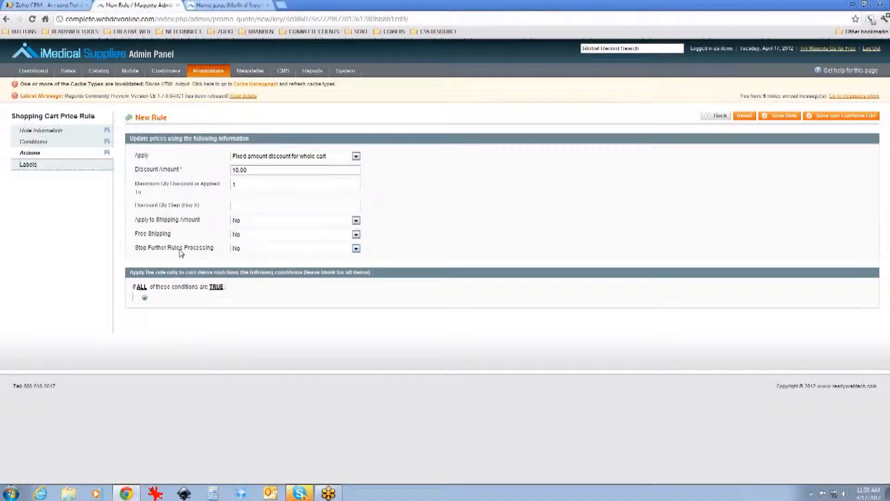
Step: Set Stop Further Rules Processing to Yes
left_click(262, 250)
left_click(261, 262)
left_click(51, 173)
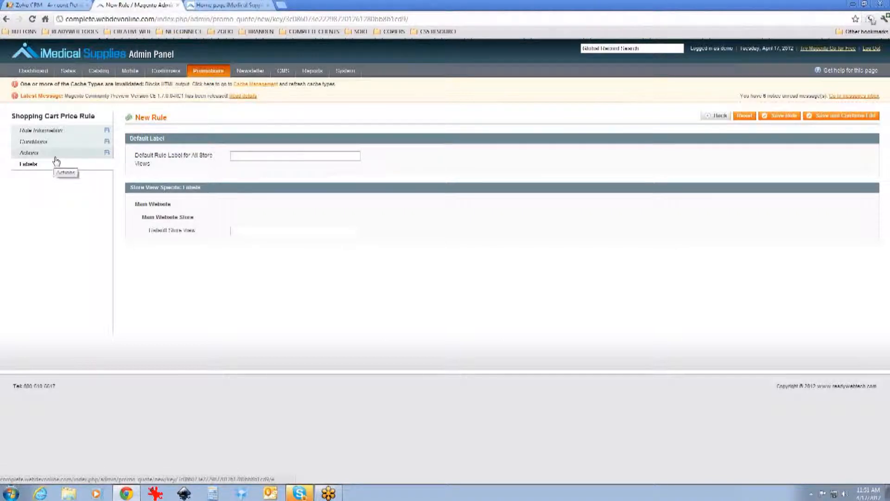
Step: Review the rule's sections and select the coupon code in the rule information
left_click(62, 157)
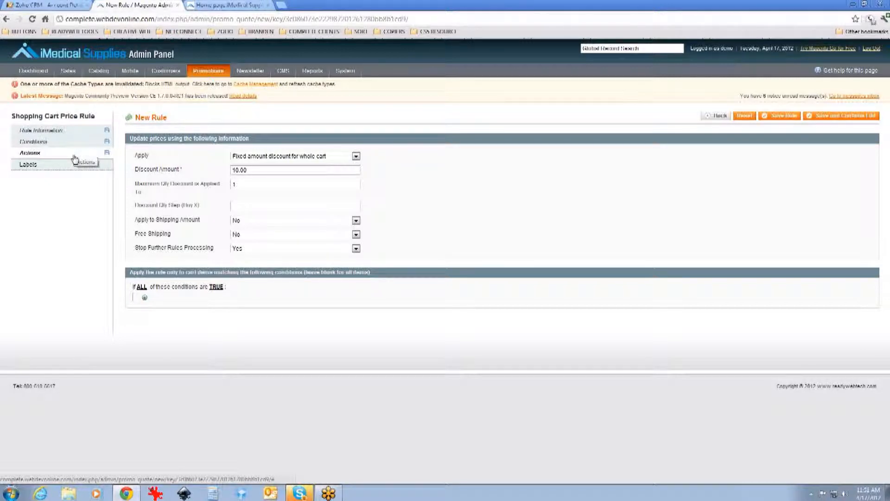
left_click(76, 142)
left_click(79, 136)
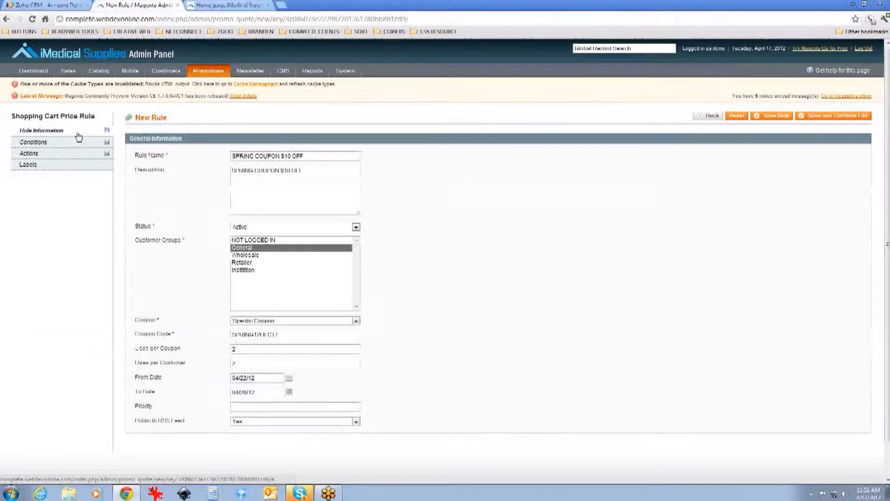
left_click_drag(302, 337, 188, 336)
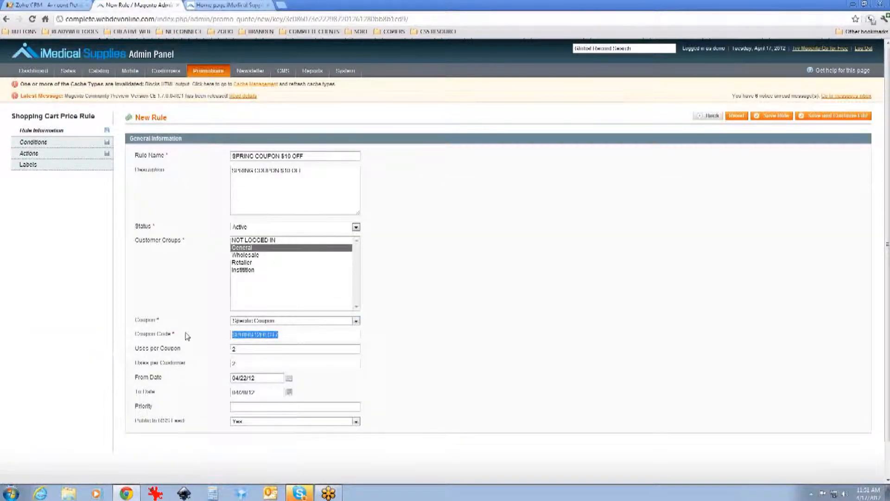
left_click(69, 162)
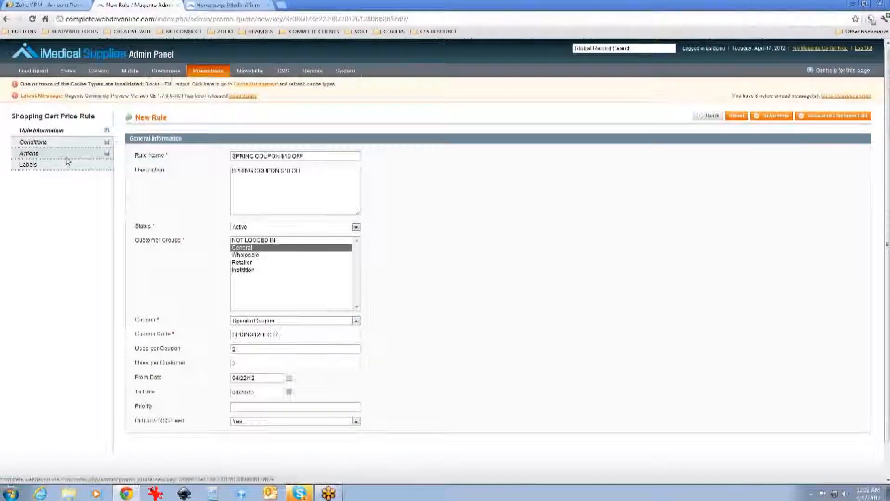
left_click(68, 158)
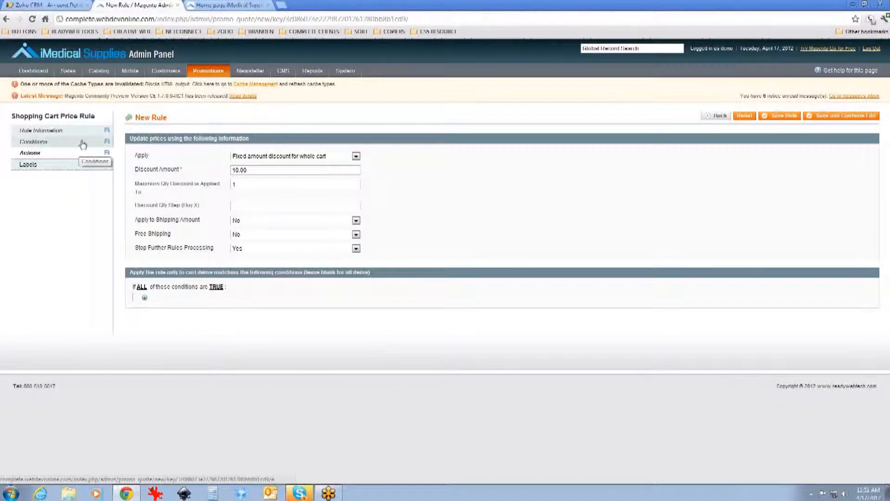
Step: Save the shopping cart rule and switch back to the storefront tab
left_click(794, 117)
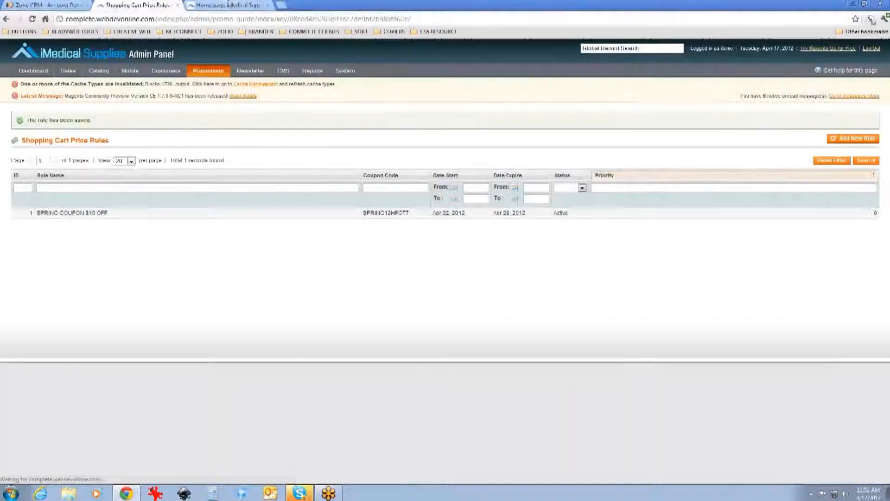
left_click(228, 4)
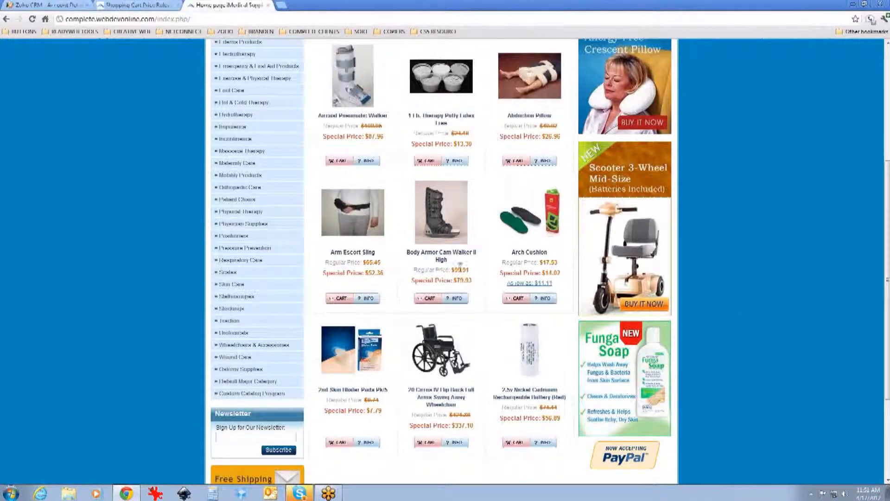
Step: Open the Aircast Pneumatic Walker product page from the featured products and try adding it to the cart
scroll(462, 270, "up", 2)
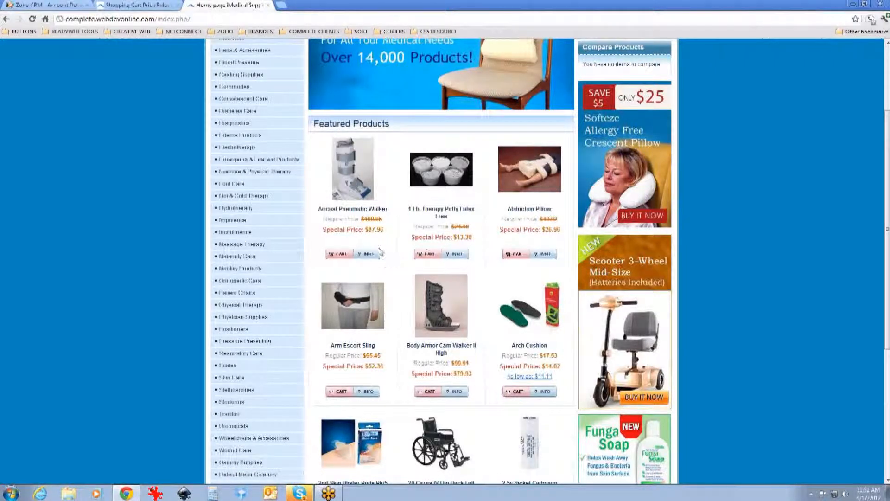
left_click(340, 254)
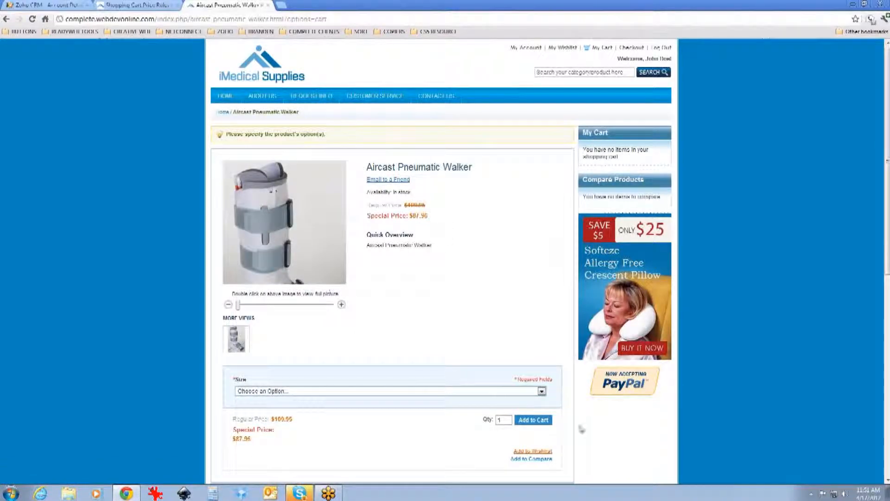
left_click(533, 420)
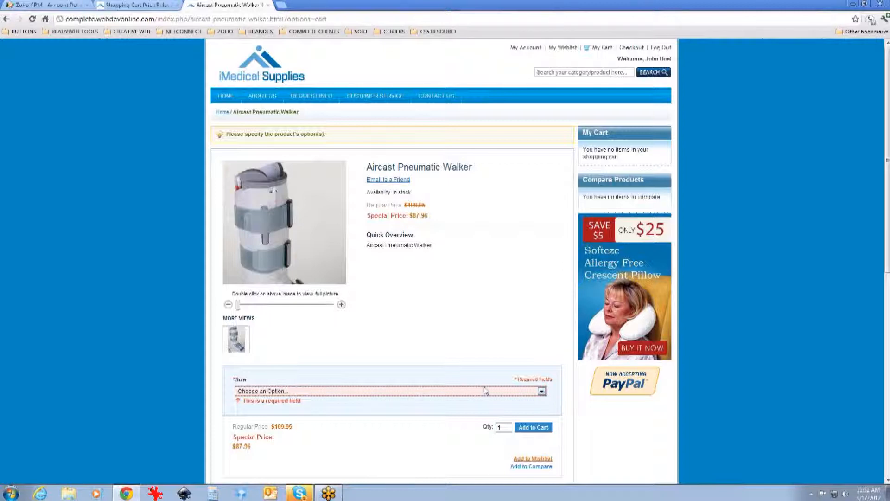
Step: Choose size X Large for the walker and add it to the shopping cart
scroll(486, 391, "down", 1)
left_click(541, 345)
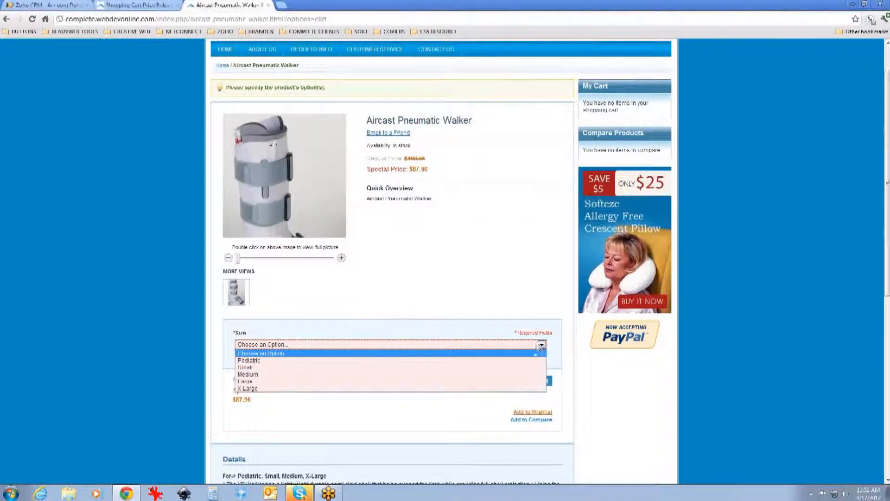
left_click(516, 388)
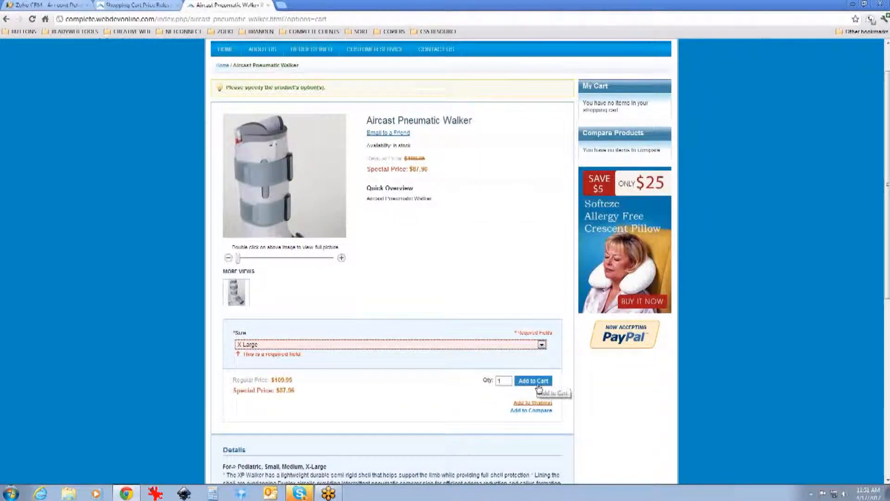
left_click(538, 385)
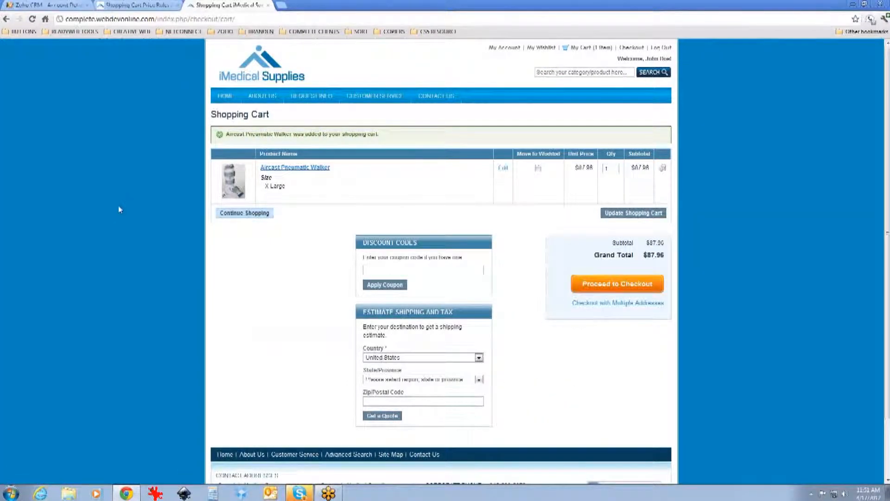
left_click(441, 271)
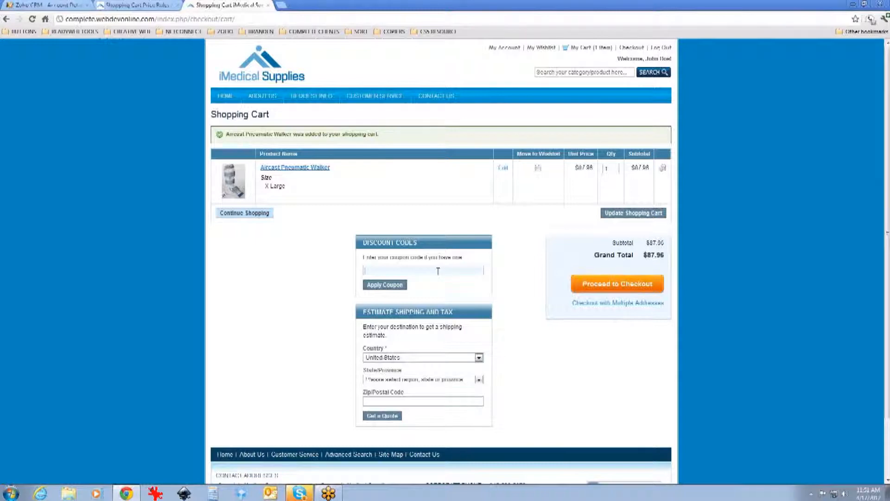
Step: In the admin tab, set the SPRING COUPON $10 OFF rule's From Date to 04/16/12 and save the rule
left_click(139, 6)
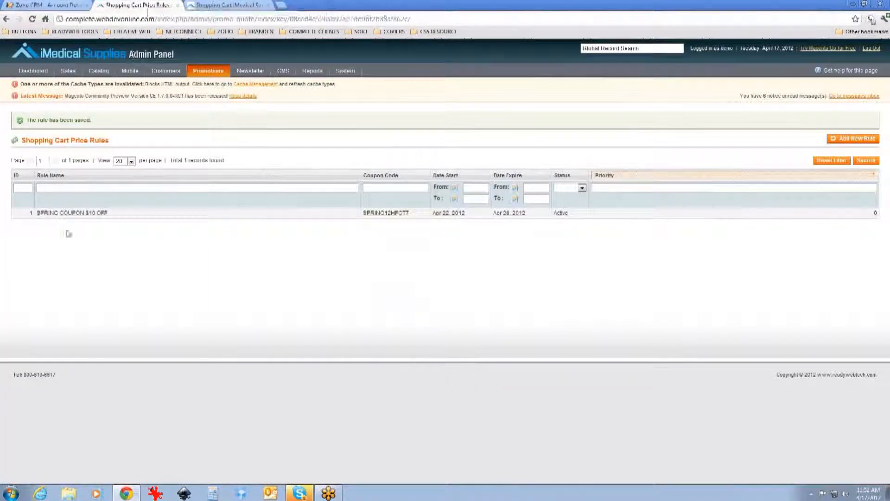
left_click(76, 214)
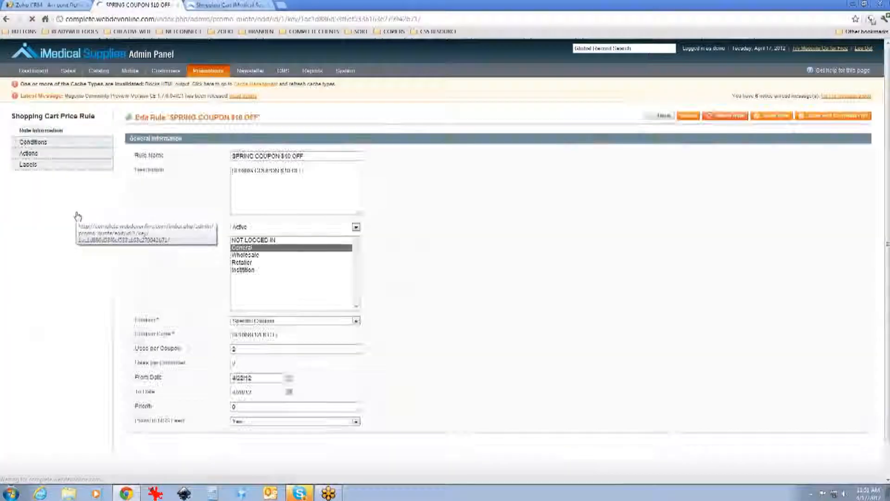
scroll(113, 248, "down", 2)
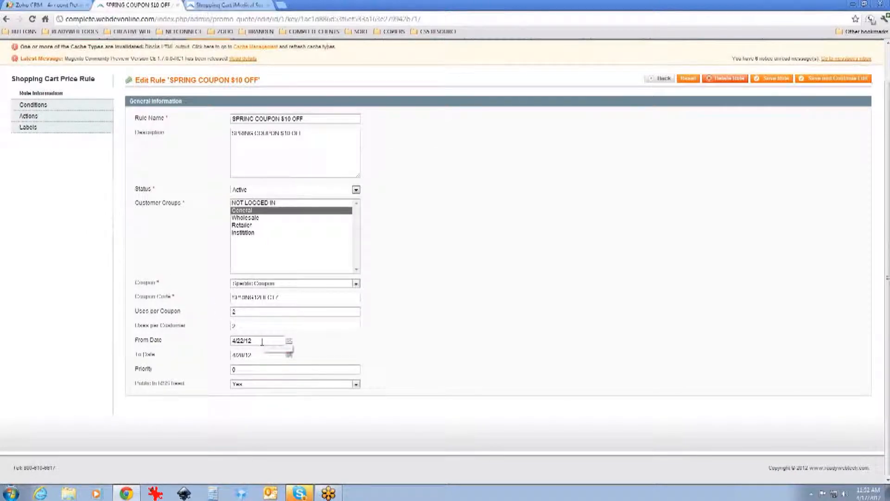
left_click(289, 343)
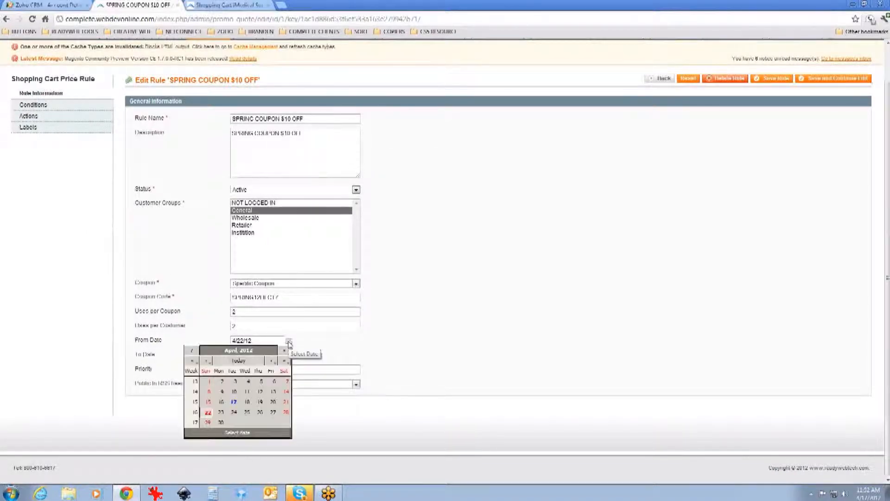
left_click(222, 402)
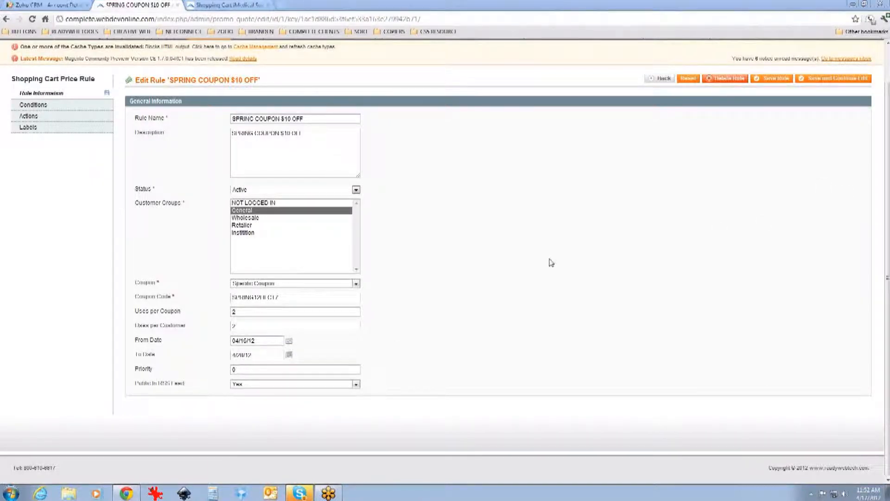
left_click(783, 80)
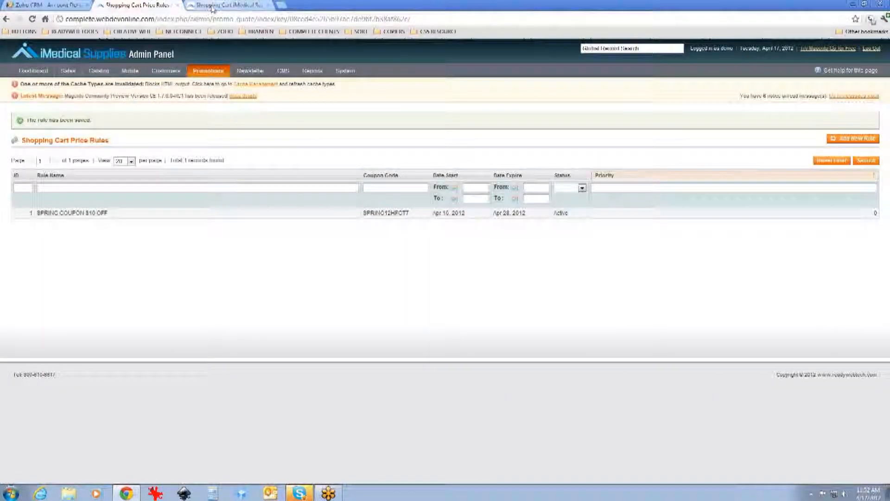
Step: Back in the storefront, reload the cart, paste the spring coupon code into the discount codes field and apply it
left_click(212, 5)
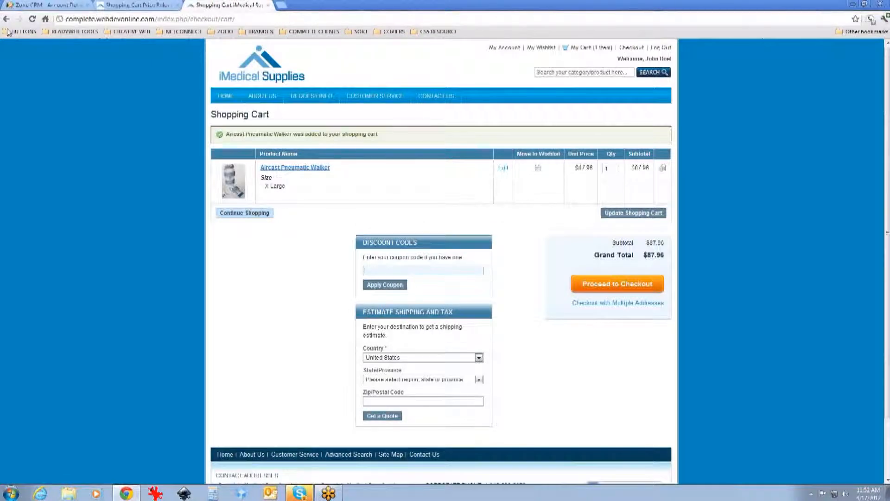
left_click(30, 20)
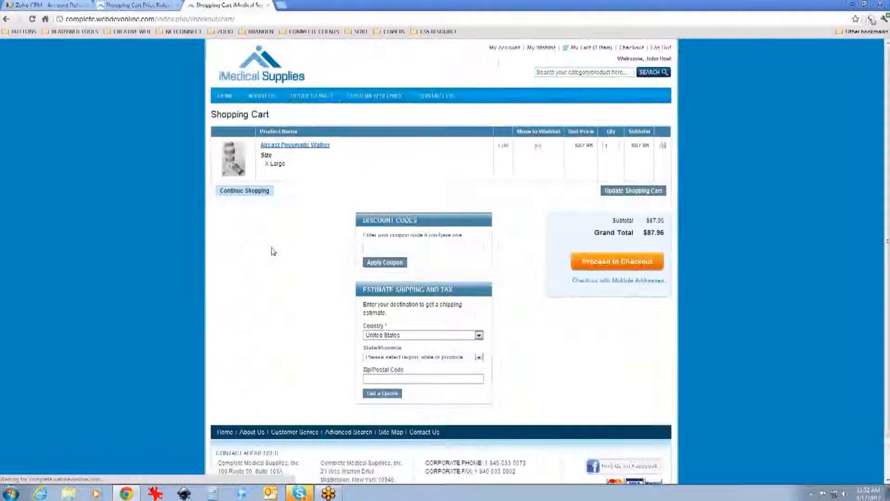
left_click(467, 246)
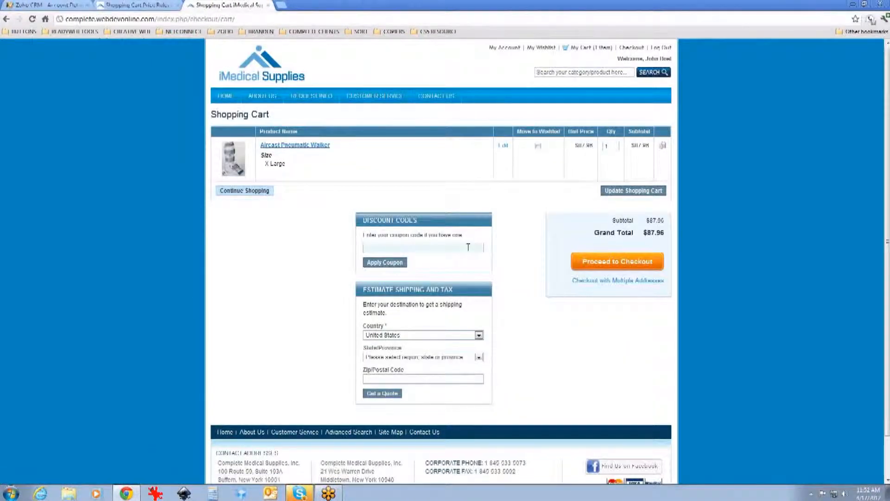
right_click(466, 250)
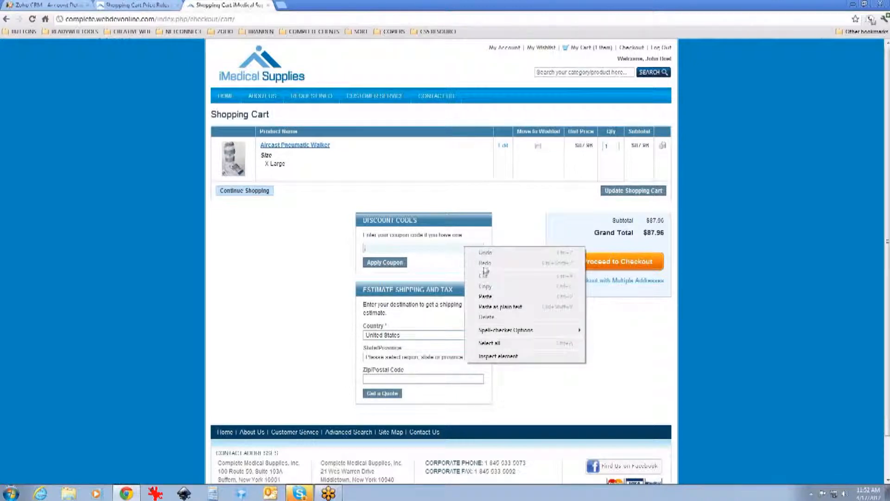
left_click(500, 297)
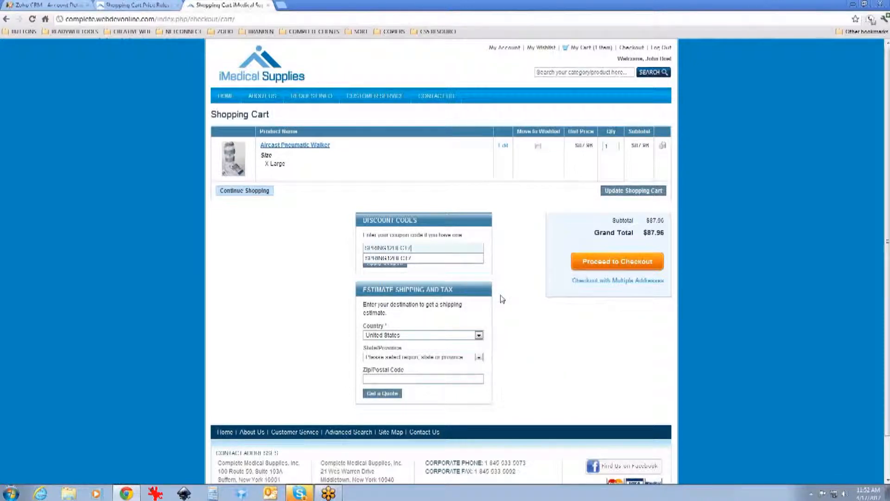
left_click(422, 269)
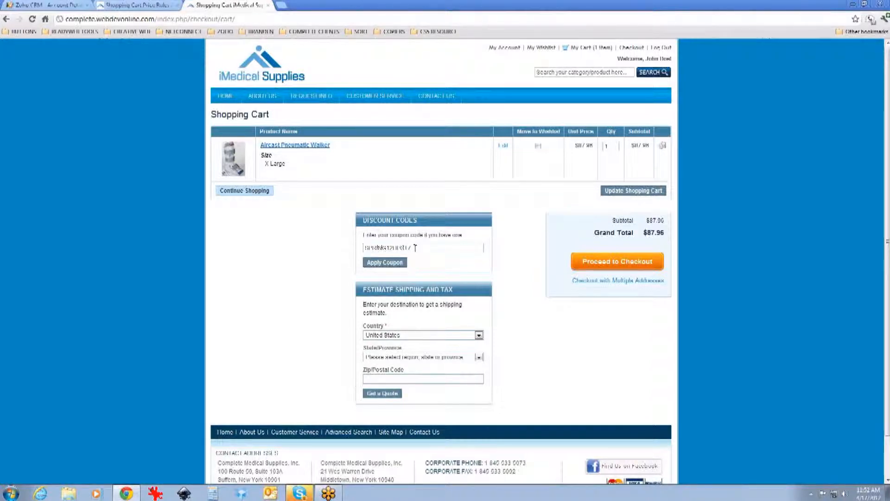
left_click(393, 263)
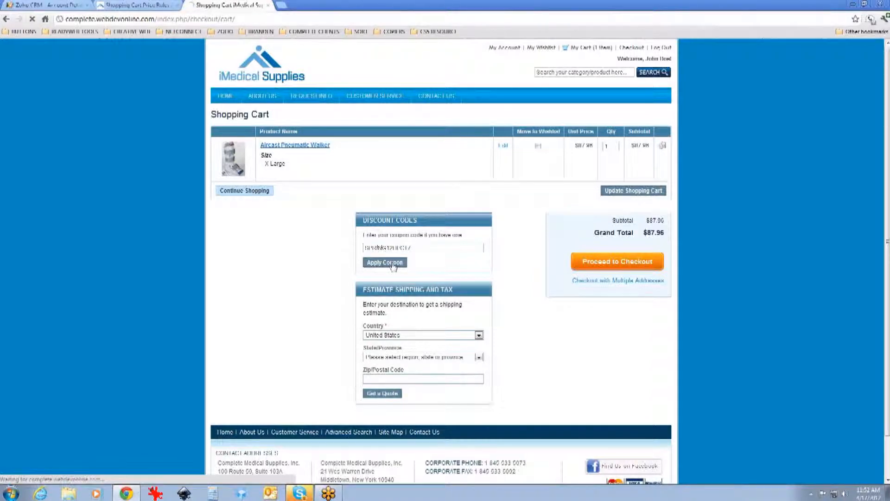